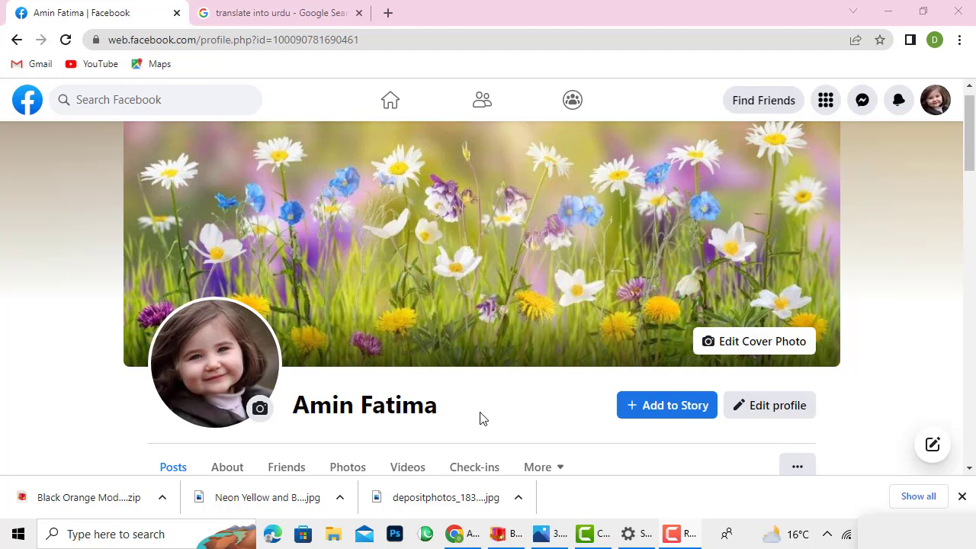
pyautogui.hotkey('ctrl', 't')
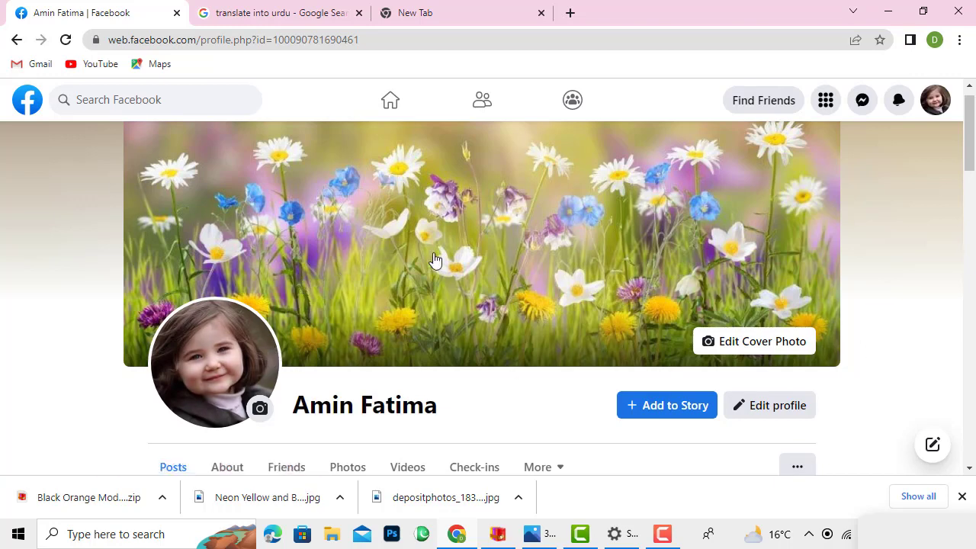
# Step: Upload the round AF Digital Marketing logo from Downloads as the profile picture and save it slightly enlarged
pyautogui.click(221, 371)
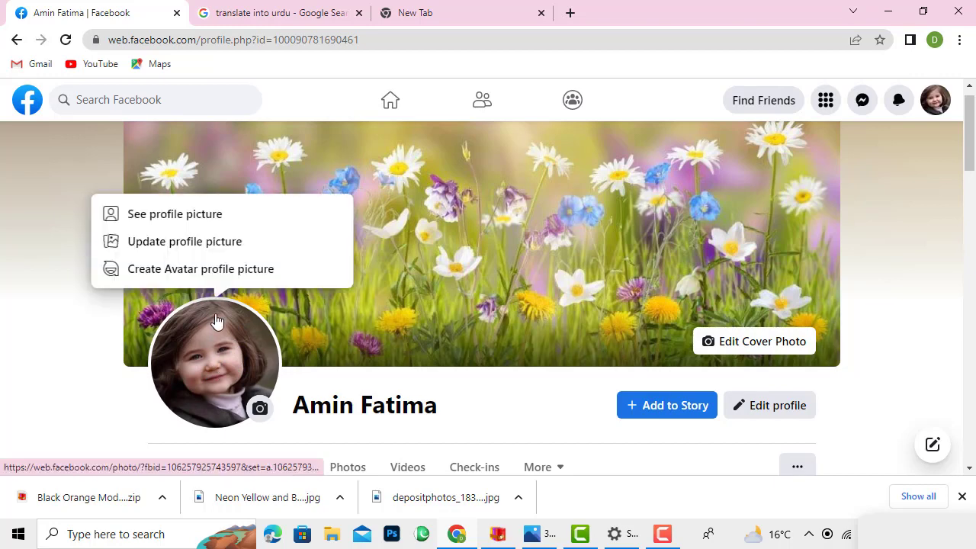
pyautogui.click(167, 248)
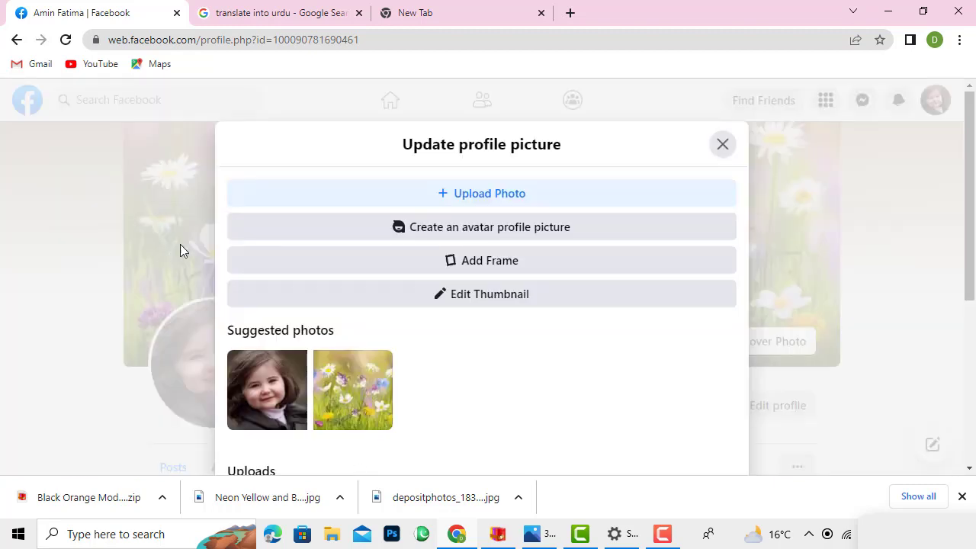
pyautogui.click(490, 194)
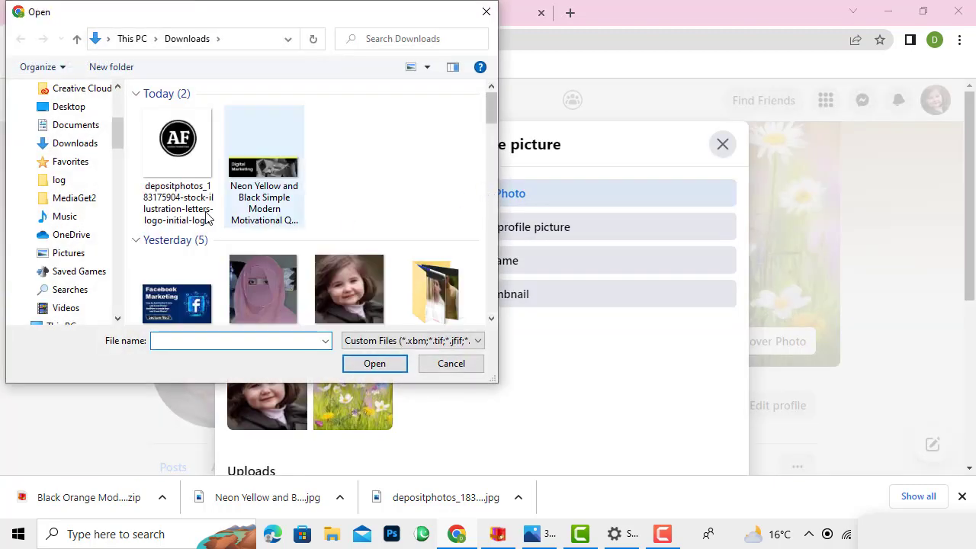
pyautogui.doubleClick(175, 157)
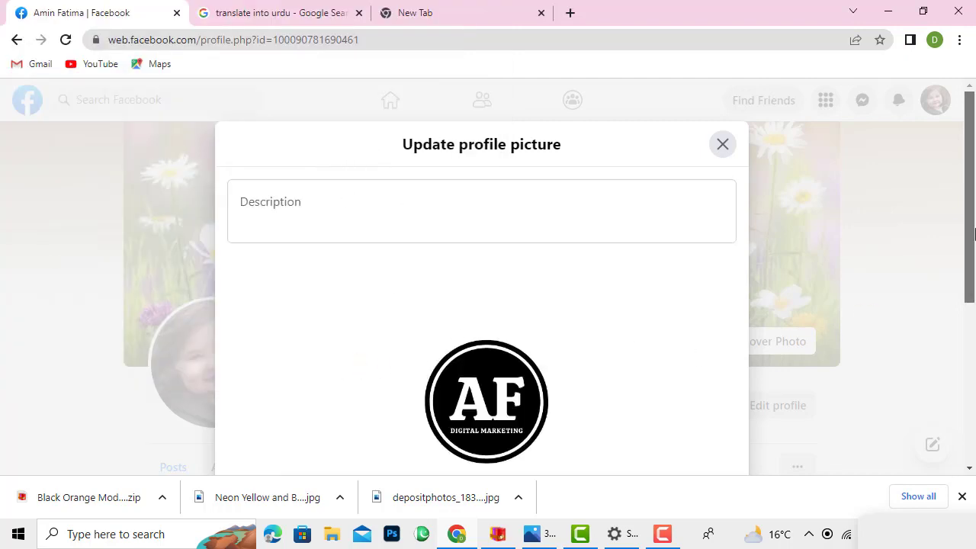
pyautogui.scroll(-2, 969, 305)
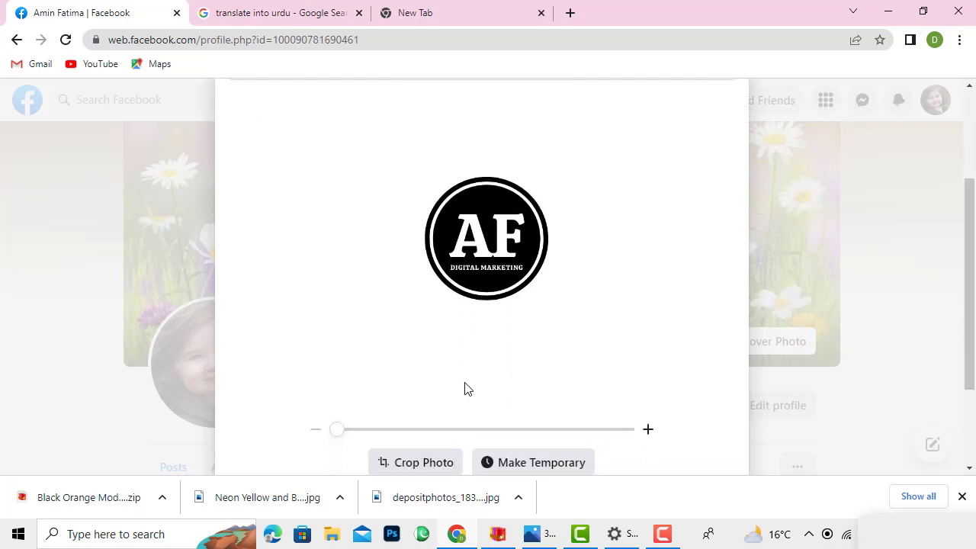
pyautogui.moveTo(333, 435); pyautogui.dragTo(415, 445)
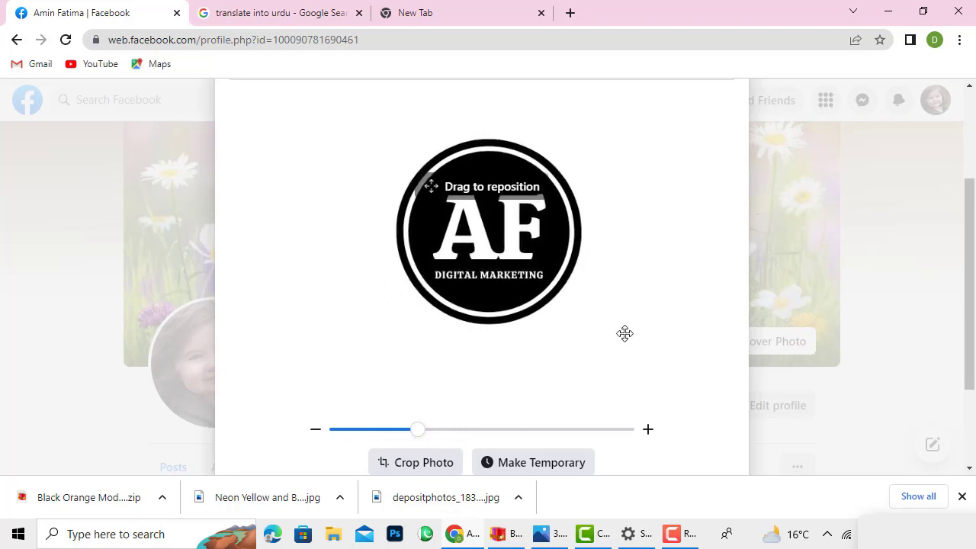
pyautogui.scroll(-2, 427, 186)
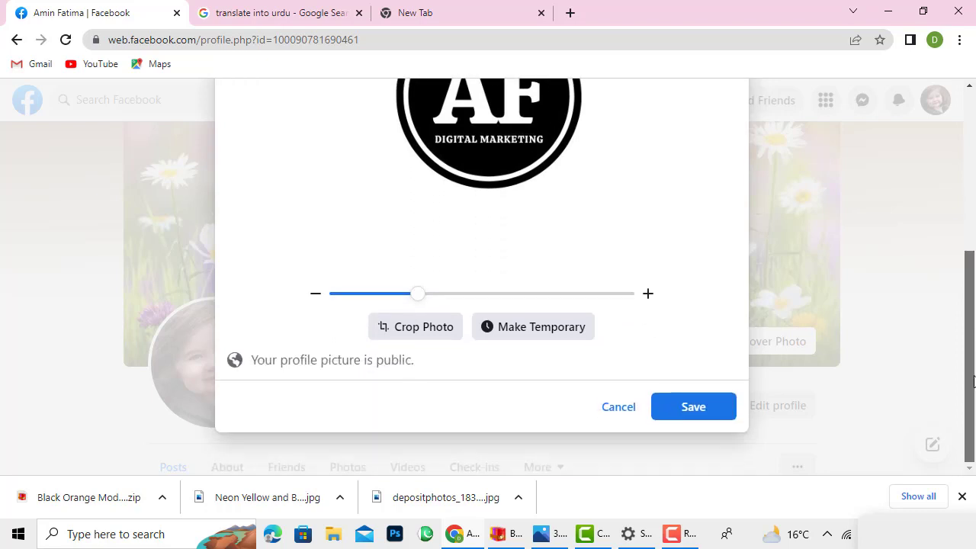
pyautogui.click(676, 412)
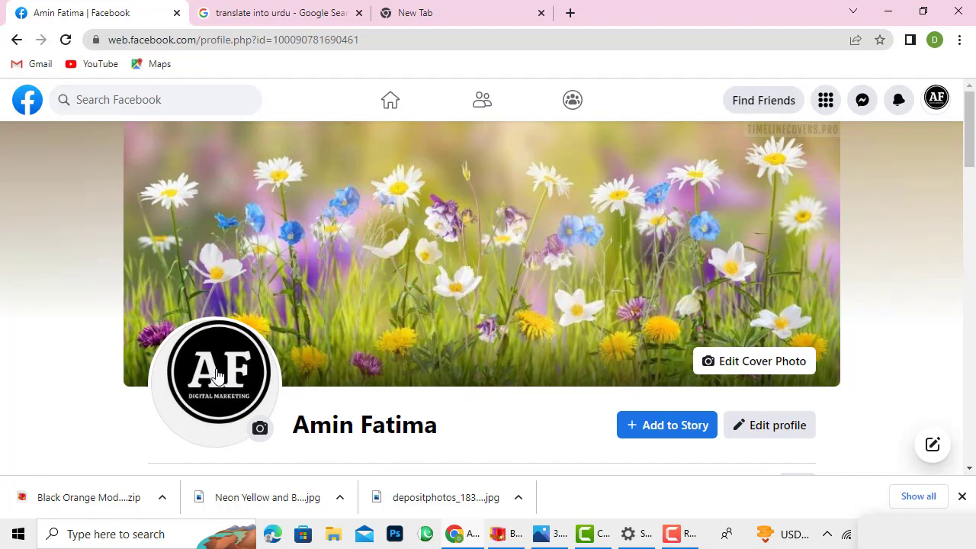
# Step: Upload the AF Digital Marketing logo again as the profile picture, enlarged and centred to fill the circular frame, and save it
pyautogui.click(217, 374)
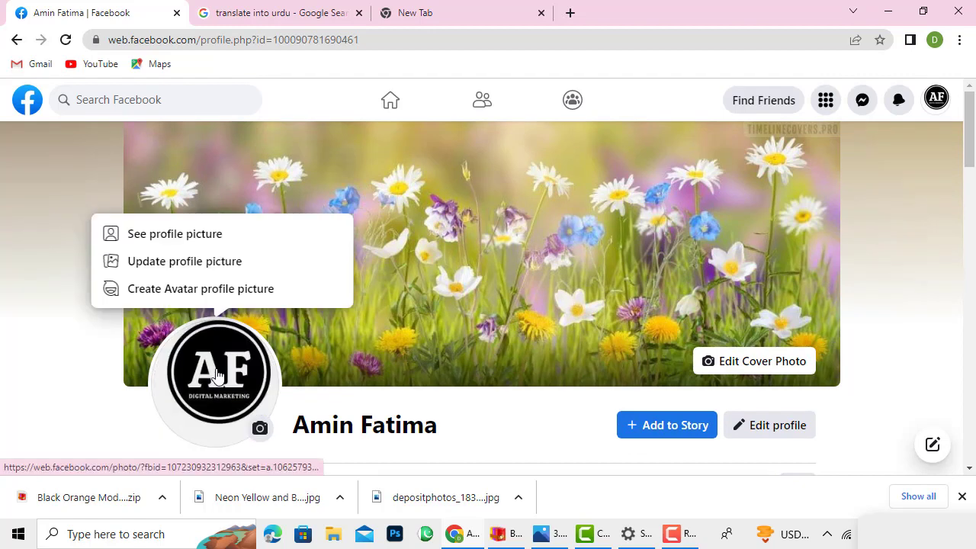
pyautogui.click(158, 263)
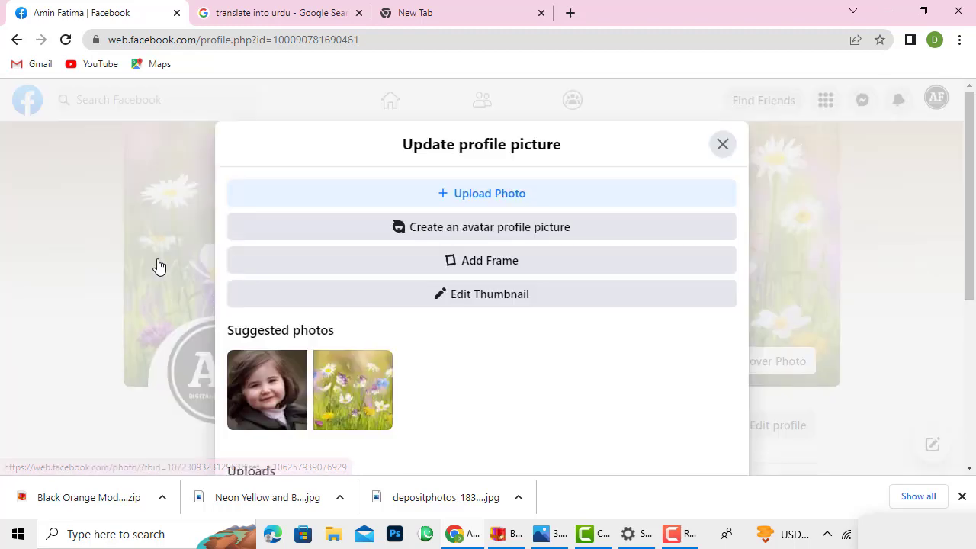
pyautogui.click(431, 205)
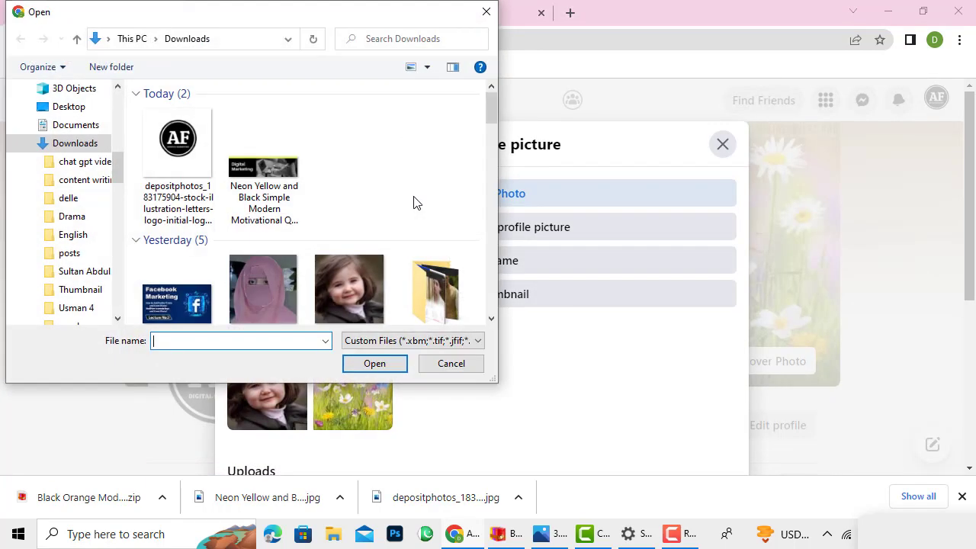
pyautogui.click(190, 155)
pyautogui.click(374, 363)
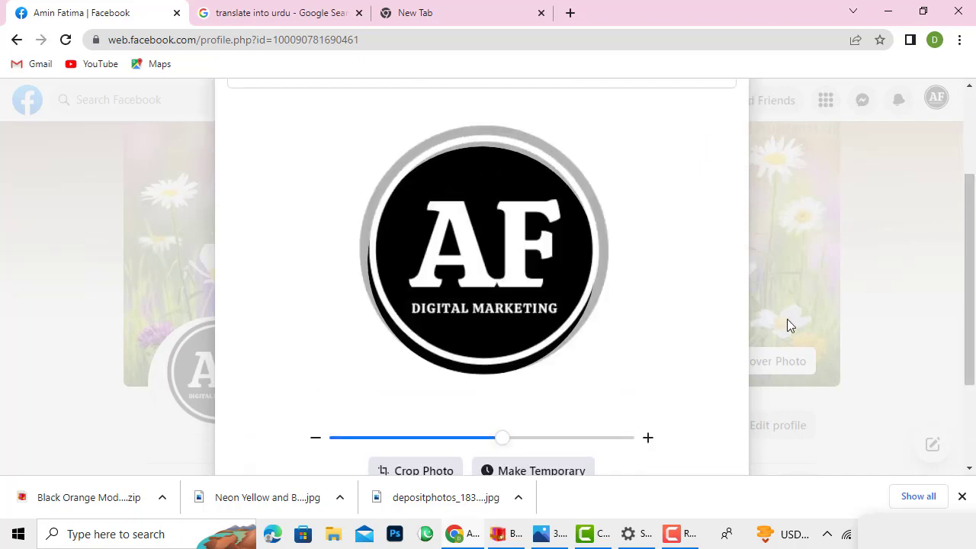
pyautogui.moveTo(534, 261); pyautogui.dragTo(536, 281)
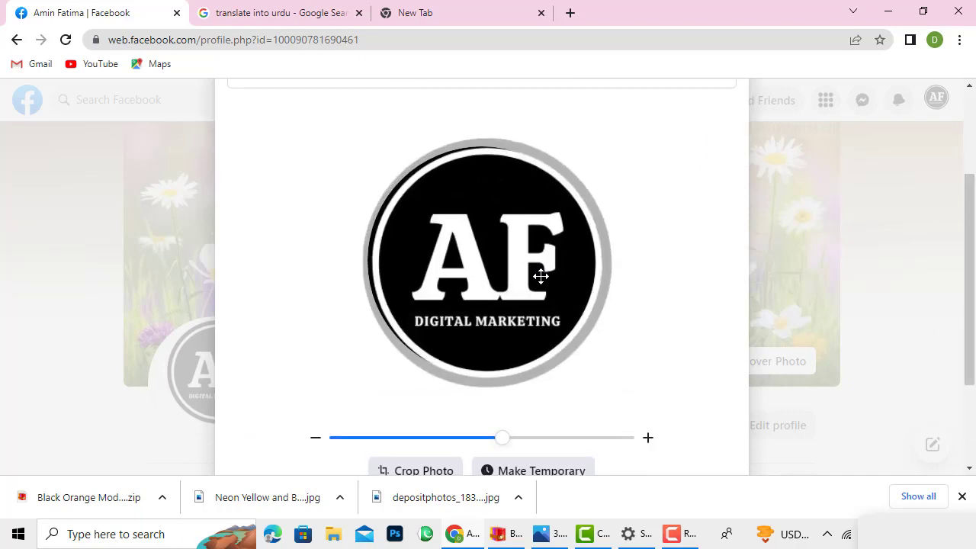
pyautogui.scroll(-2, 536, 297)
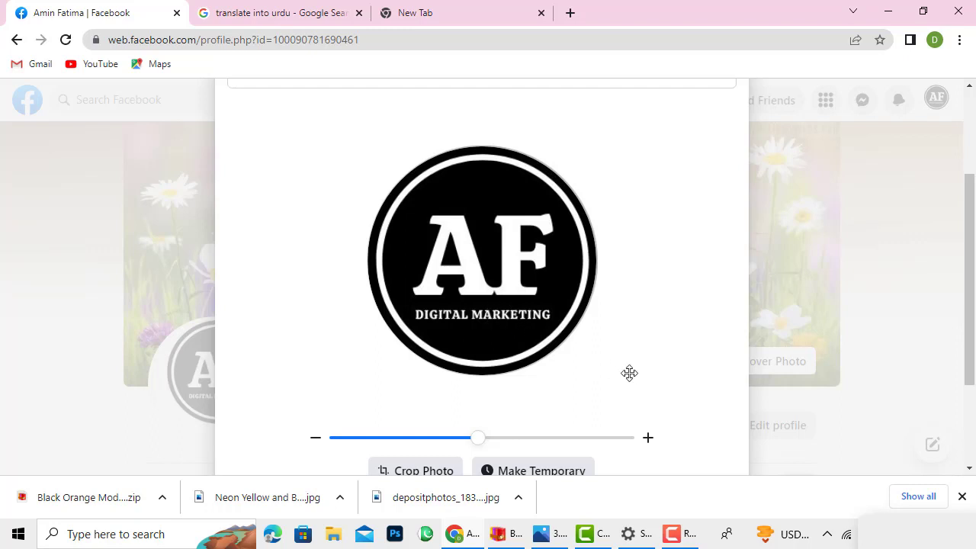
pyautogui.scroll(-1, 972, 361)
pyautogui.scroll(-1, 973, 362)
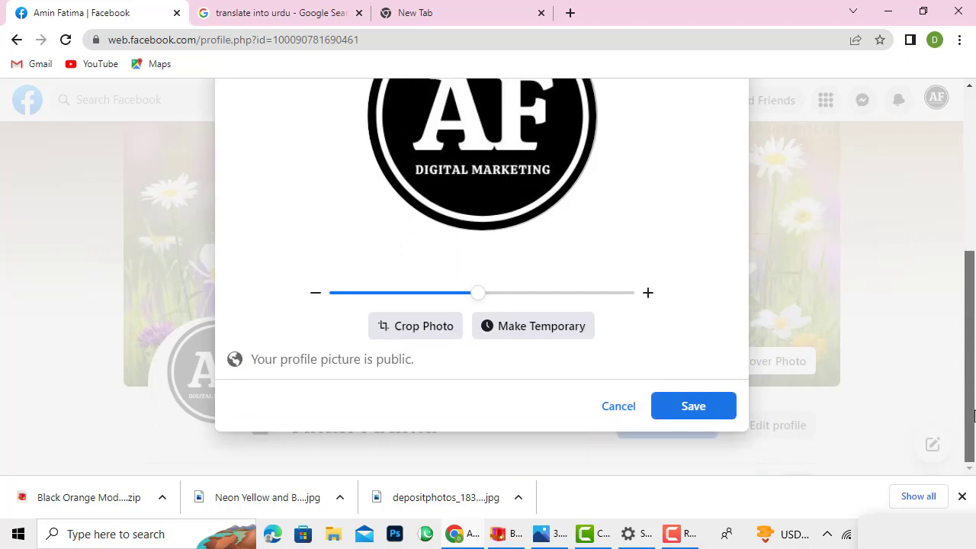
pyautogui.click(709, 401)
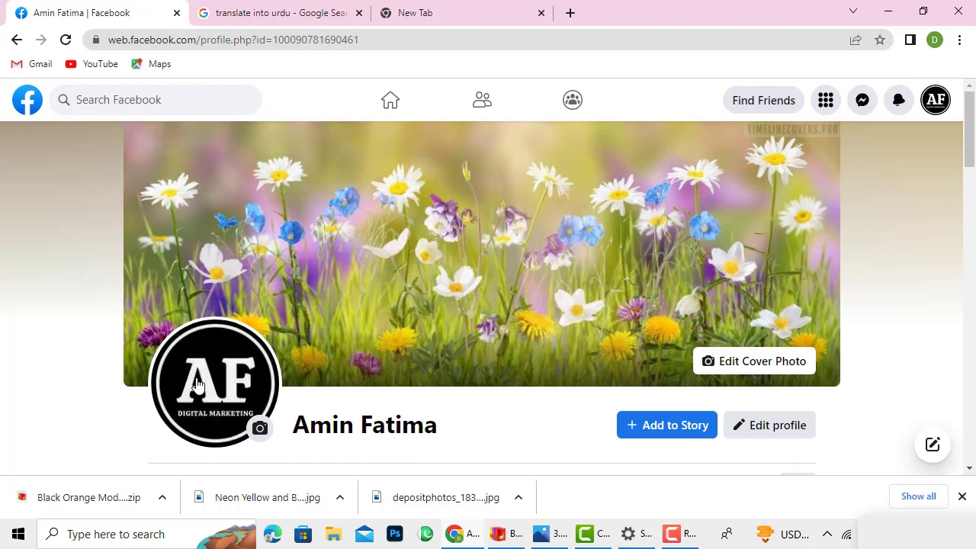
# Step: Upload the "Neon Yellow and Black Simple Modern Motivational" image as the cover photo, repositioned to show the full "Digital Marketing" text, and save
pyautogui.click(776, 373)
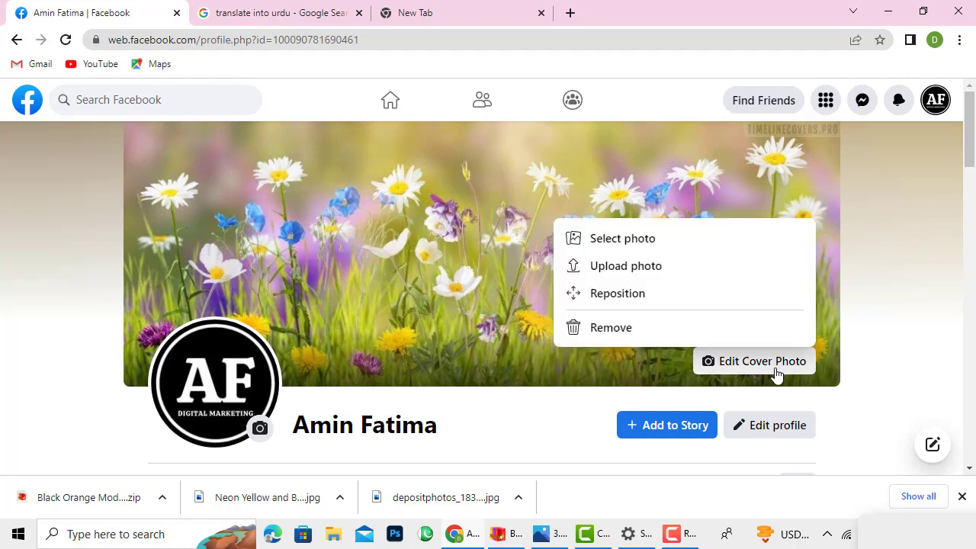
pyautogui.click(633, 268)
pyautogui.doubleClick(284, 176)
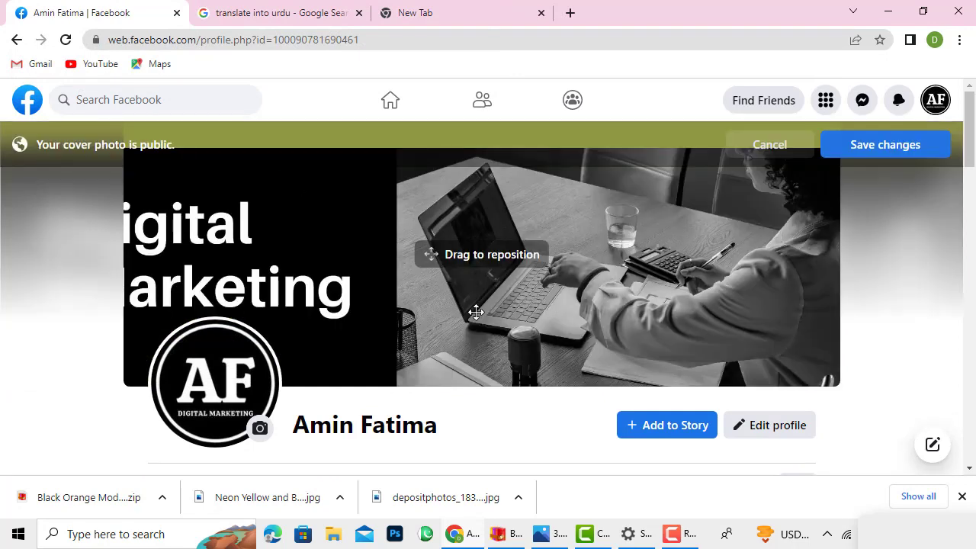
pyautogui.moveTo(289, 279); pyautogui.dragTo(340, 280)
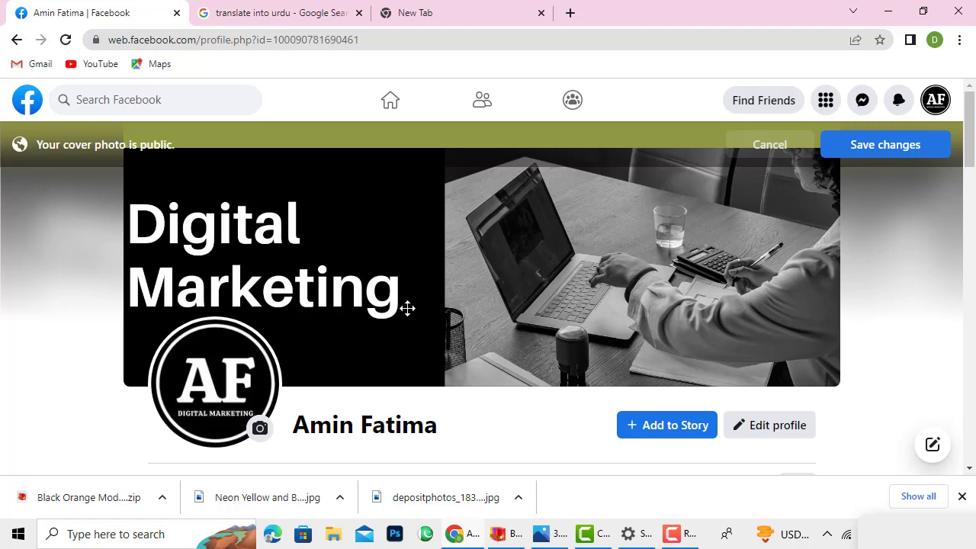
pyautogui.click(862, 153)
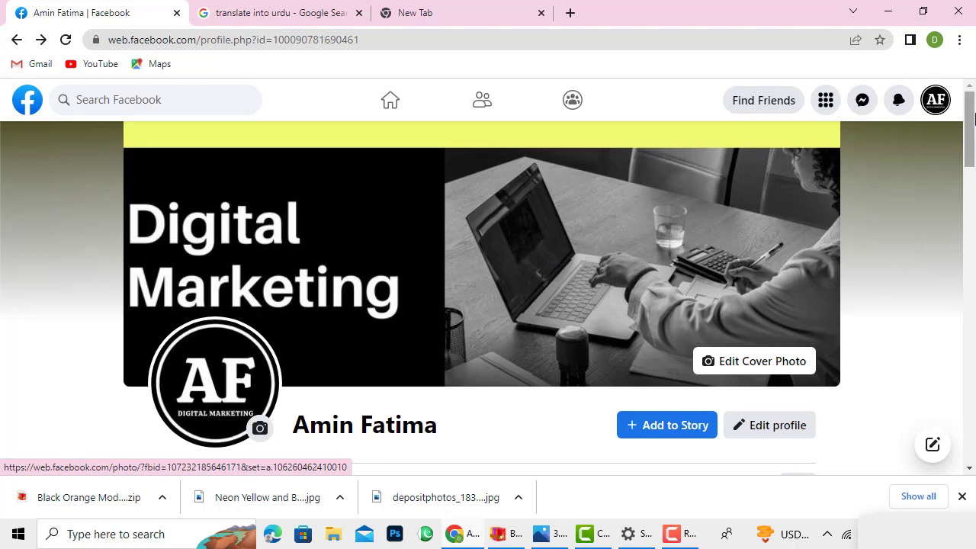
# Step: Add and save a public bio in the Intro section with the profile owner's name followed by "I'm a Digital marketer."
pyautogui.moveTo(970, 115); pyautogui.dragTo(968, 238)
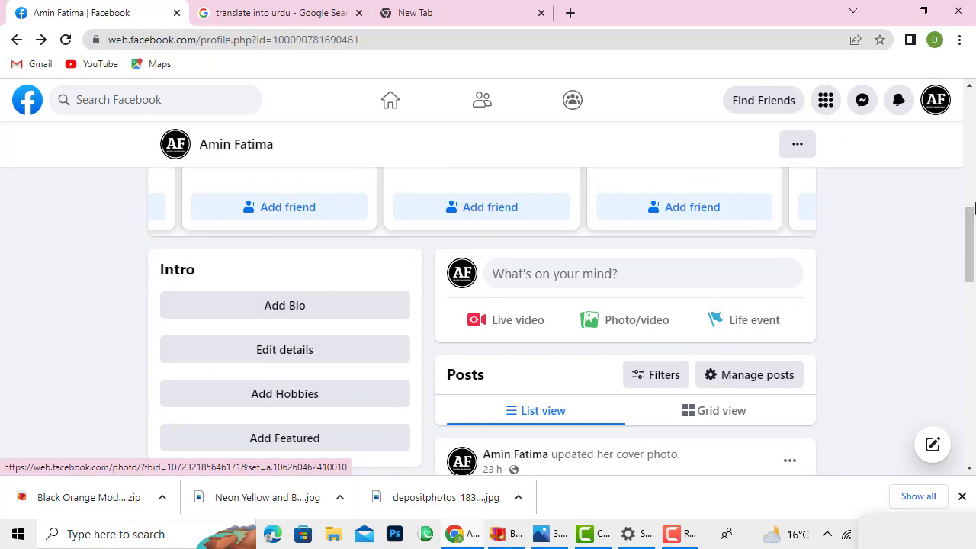
pyautogui.scroll(-1, 970, 210)
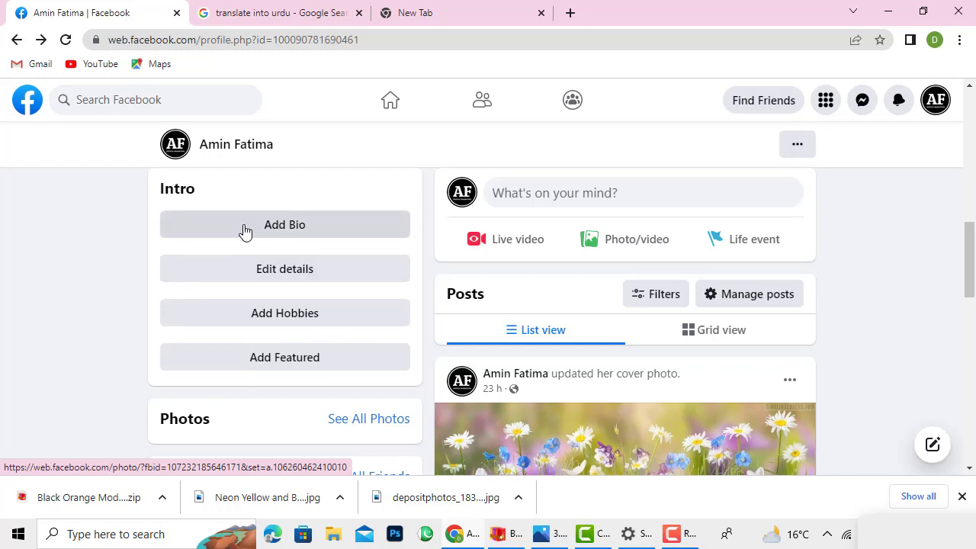
pyautogui.click(282, 227)
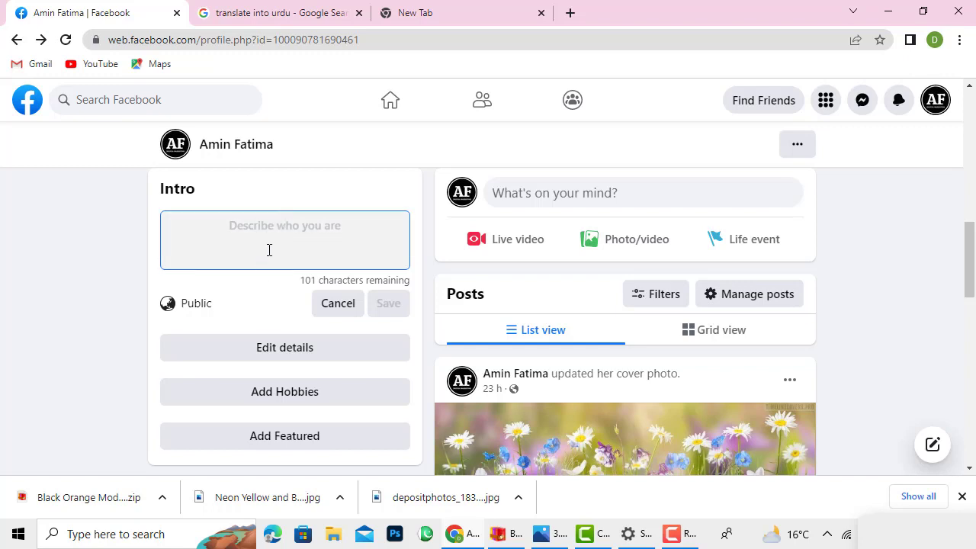
pyautogui.write("I'm Amin Fatima. I'm a Digital marketer.")
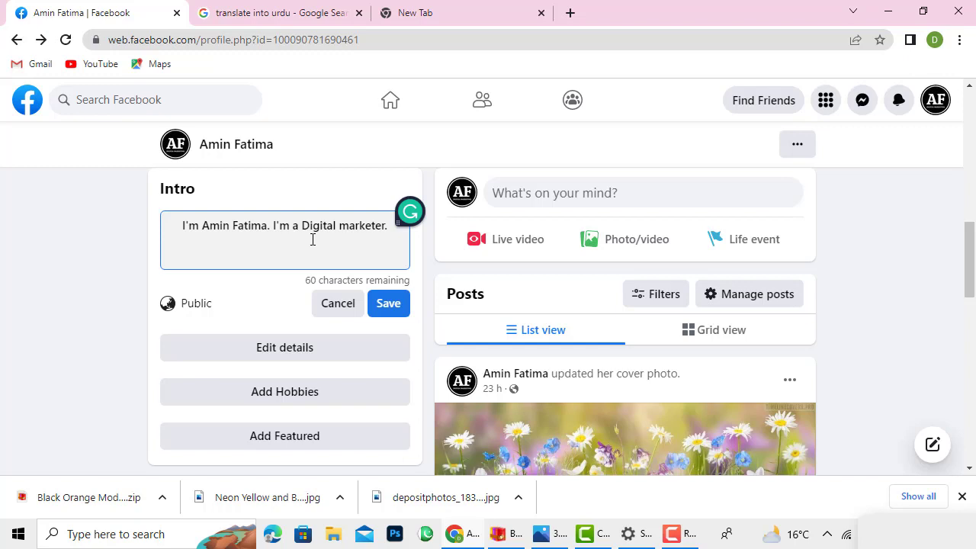
pyautogui.click(382, 308)
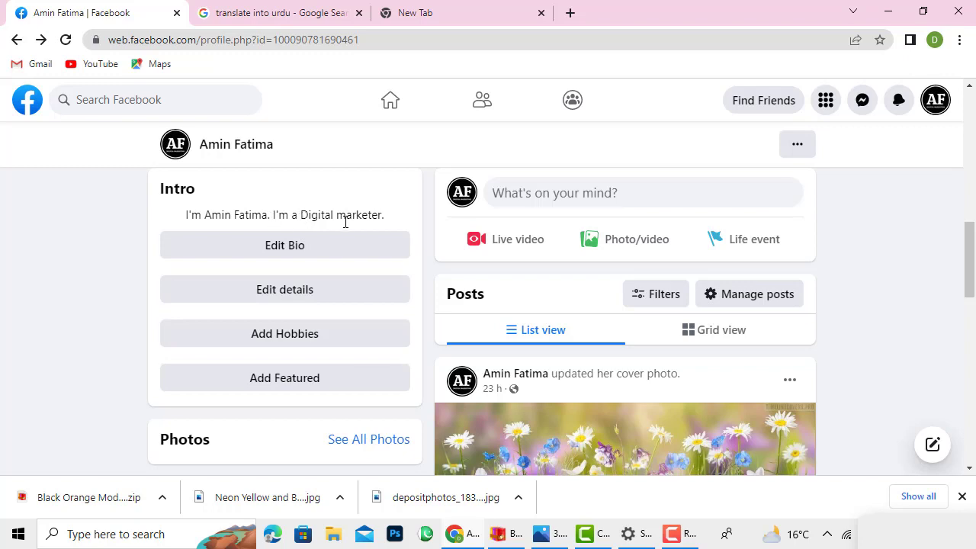
# Step: Reopen the bio for editing and examine the Intro details available for work, education, current city, home town, relationship, websites and social links
pyautogui.click(293, 238)
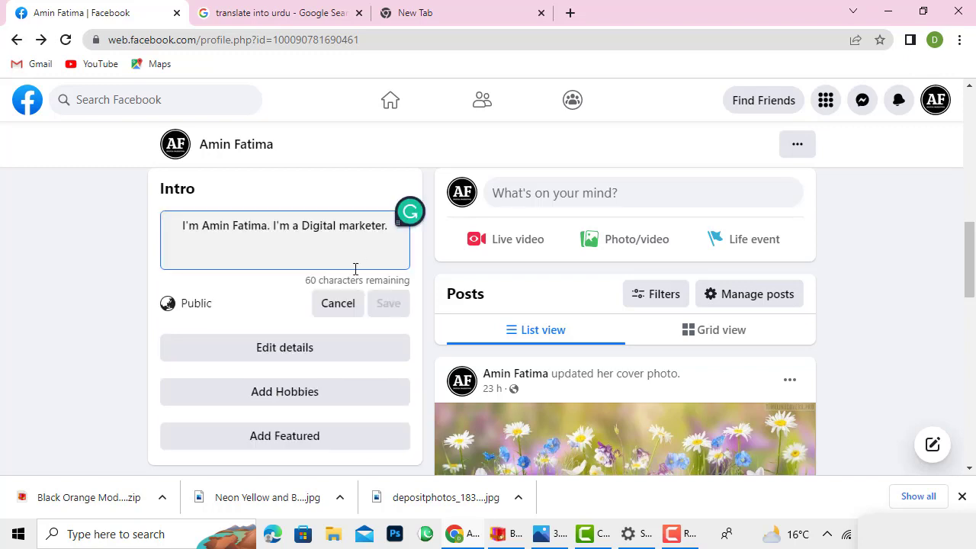
pyautogui.scroll(-2, 970, 273)
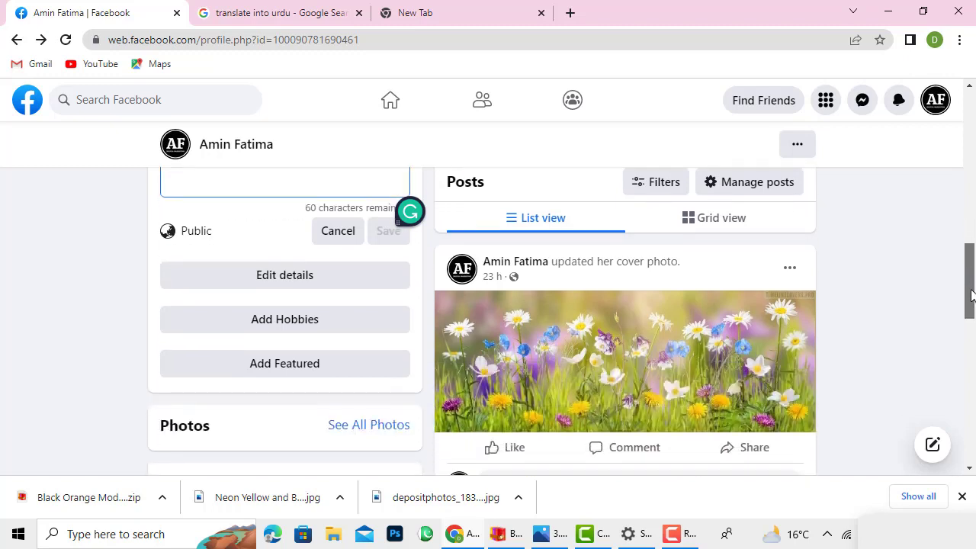
pyautogui.click(283, 275)
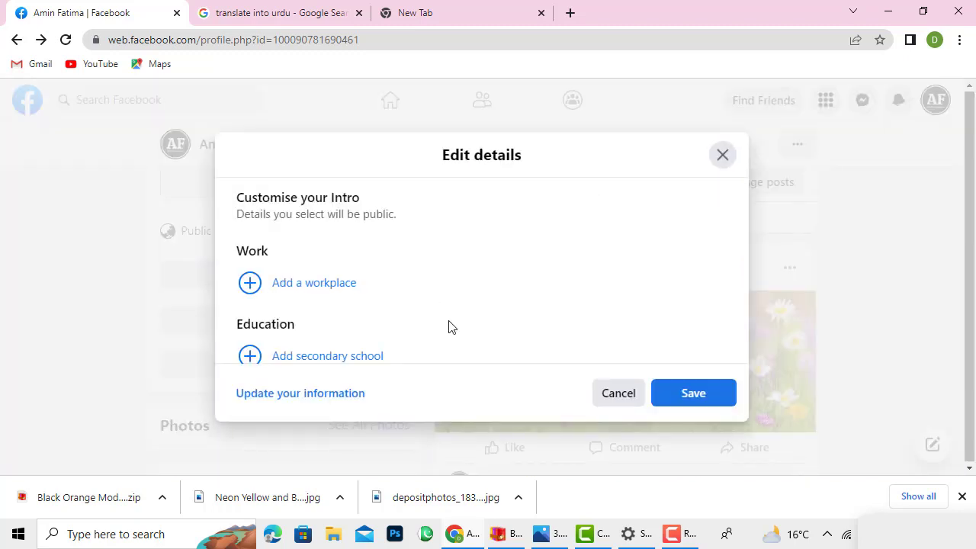
pyautogui.scroll(-5, 488, 311)
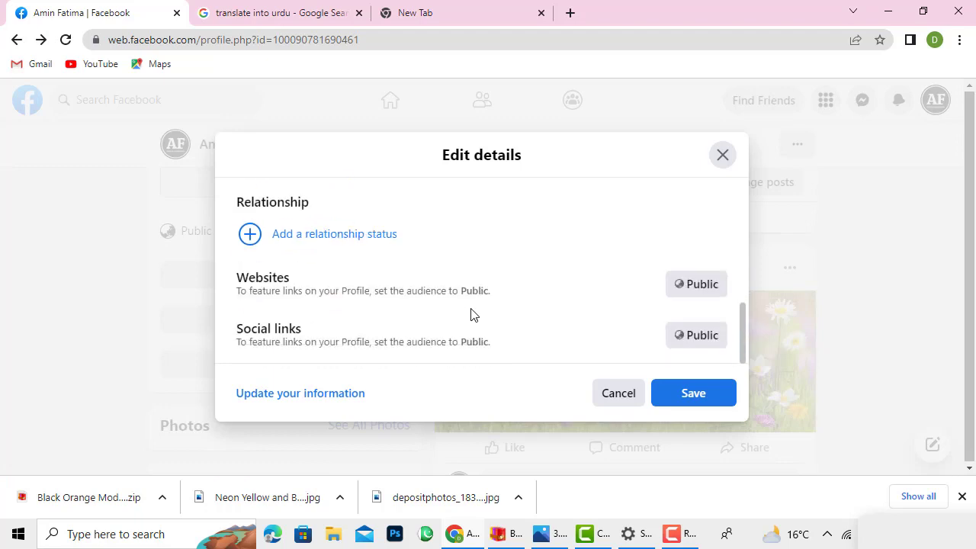
pyautogui.scroll(5, 458, 316)
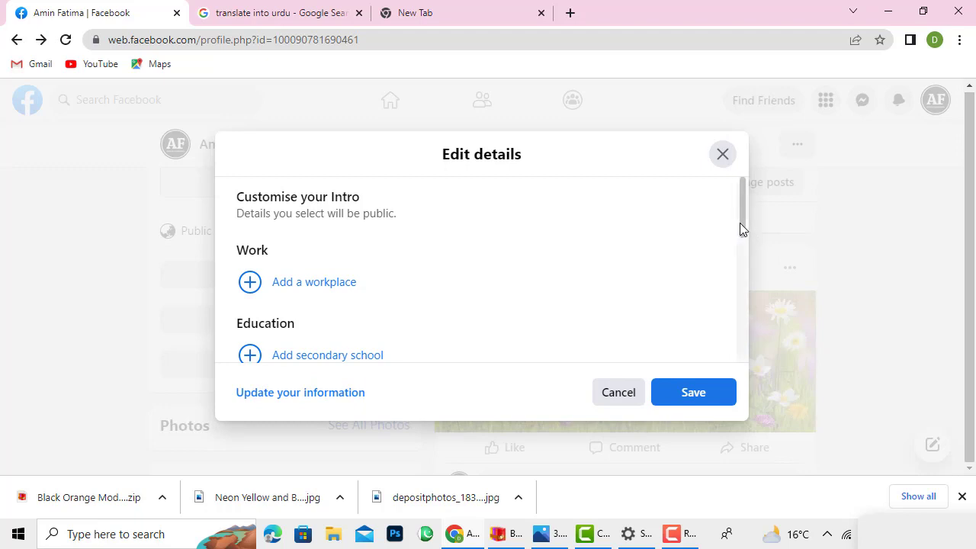
pyautogui.moveTo(739, 225); pyautogui.dragTo(734, 262)
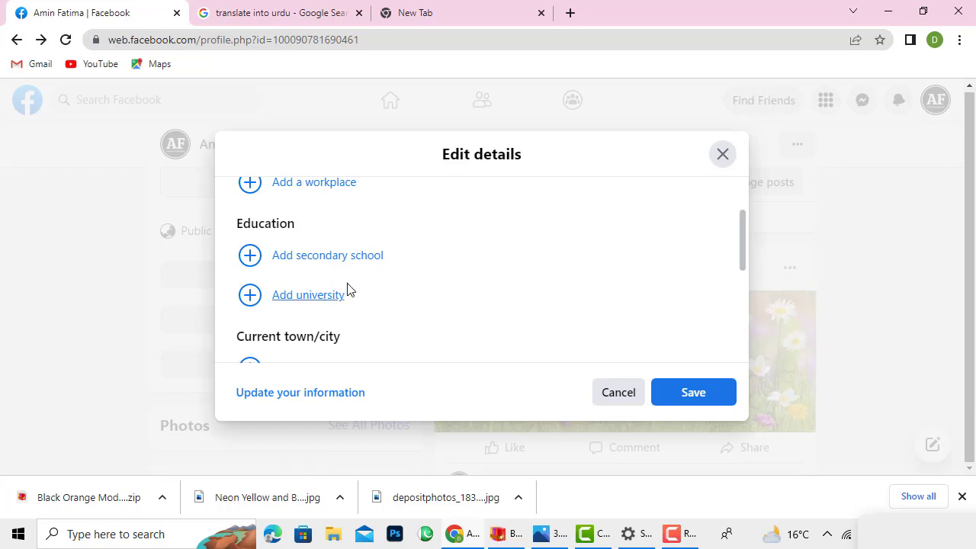
pyautogui.moveTo(742, 229); pyautogui.dragTo(734, 266)
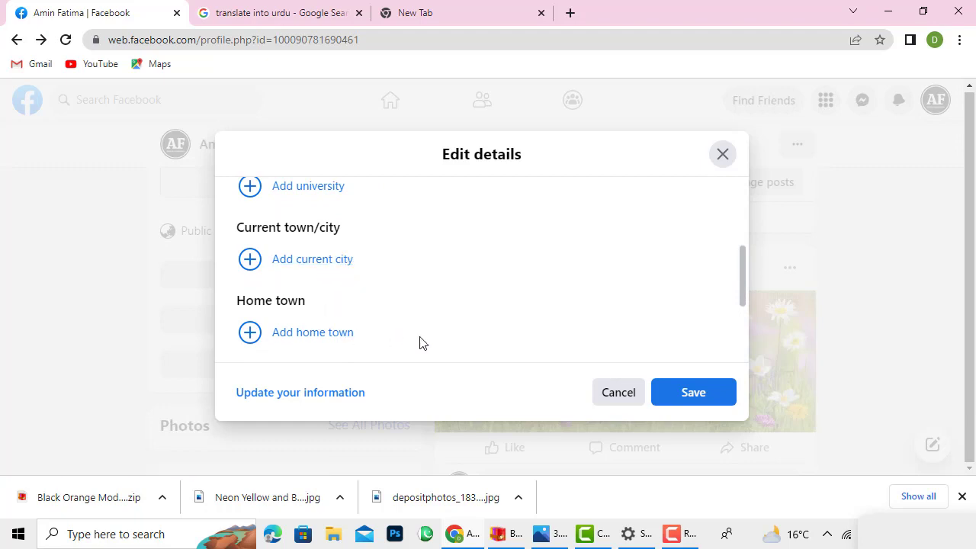
pyautogui.moveTo(745, 275); pyautogui.dragTo(741, 310)
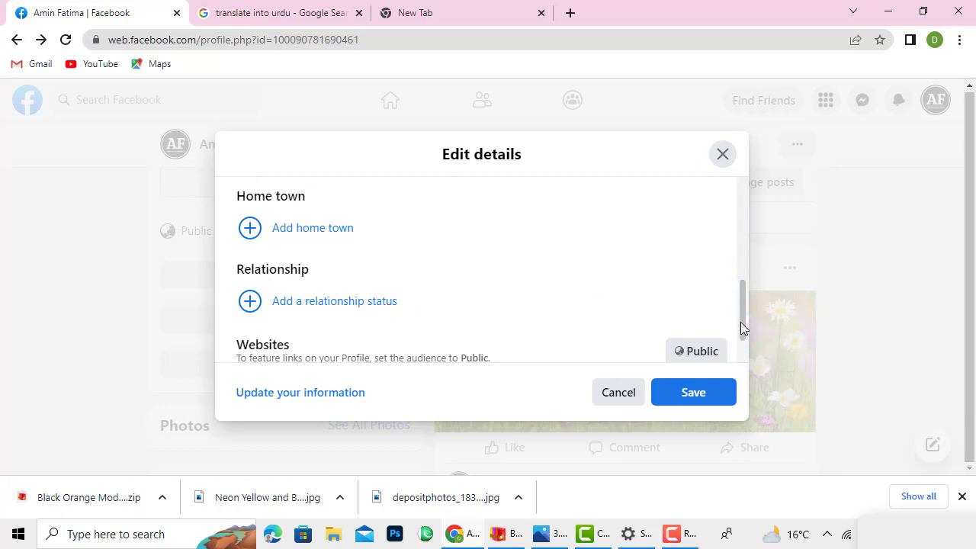
pyautogui.moveTo(741, 322); pyautogui.dragTo(717, 232)
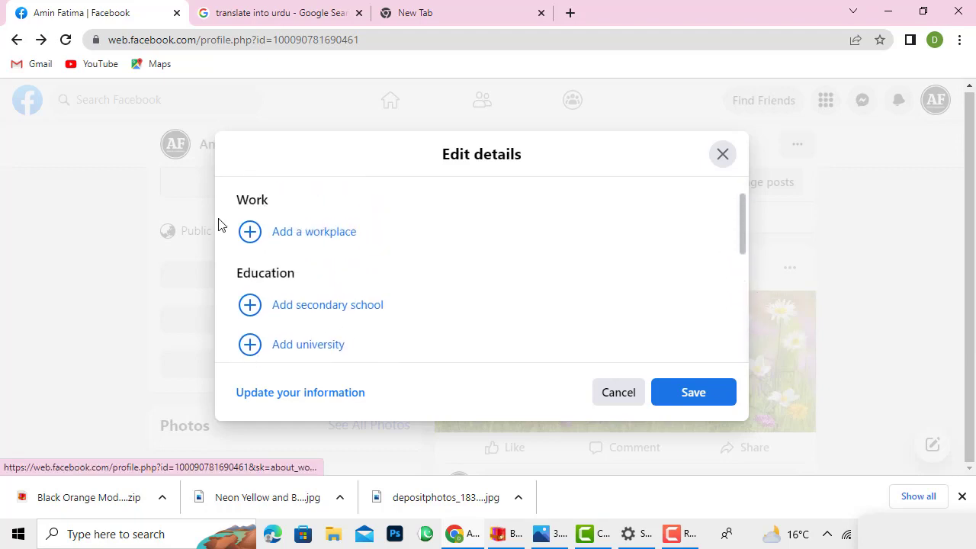
# Step: Open the work and education details and view the fields of a new workplace entry
pyautogui.click(294, 235)
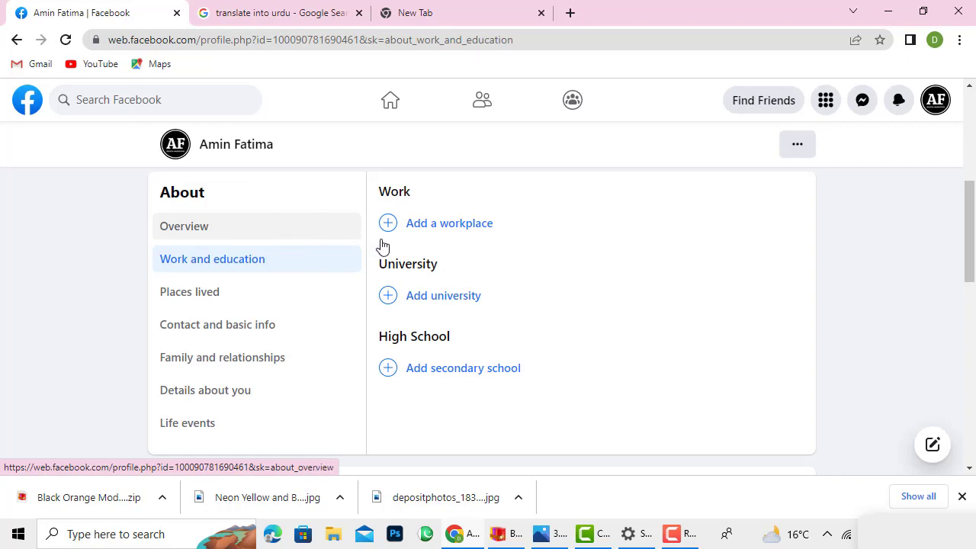
pyautogui.click(464, 231)
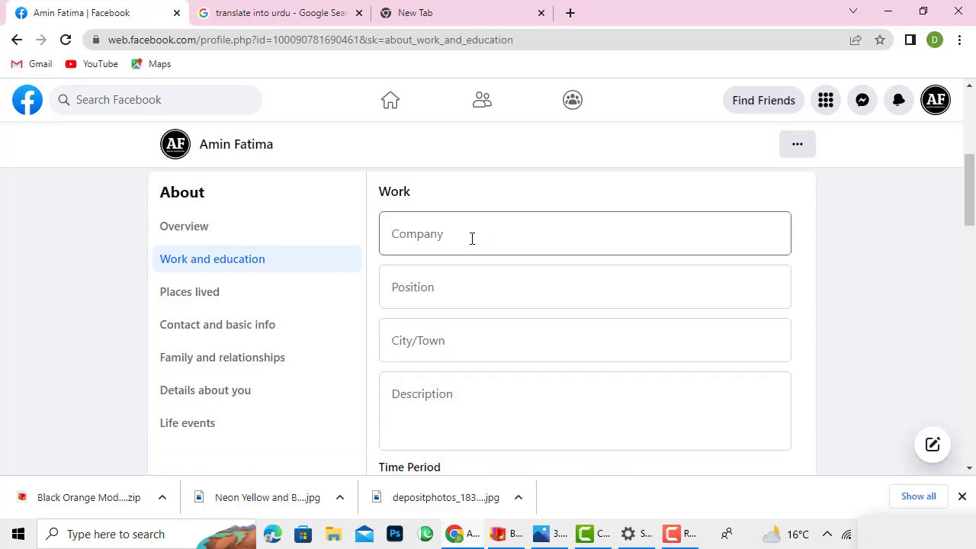
pyautogui.click(471, 239)
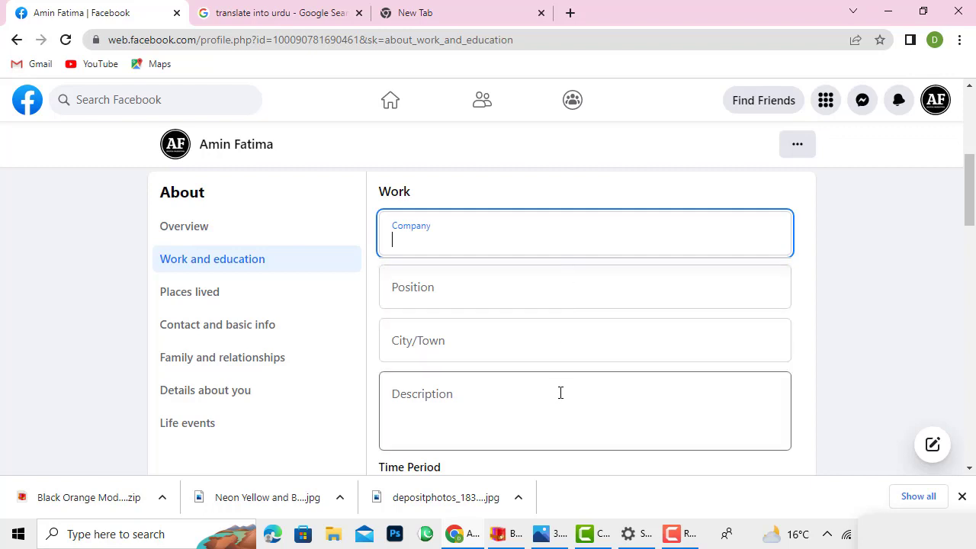
# Step: Start a new university entry and enter "Govt High school" as the school without picking a suggested school
pyautogui.moveTo(969, 195); pyautogui.dragTo(973, 257)
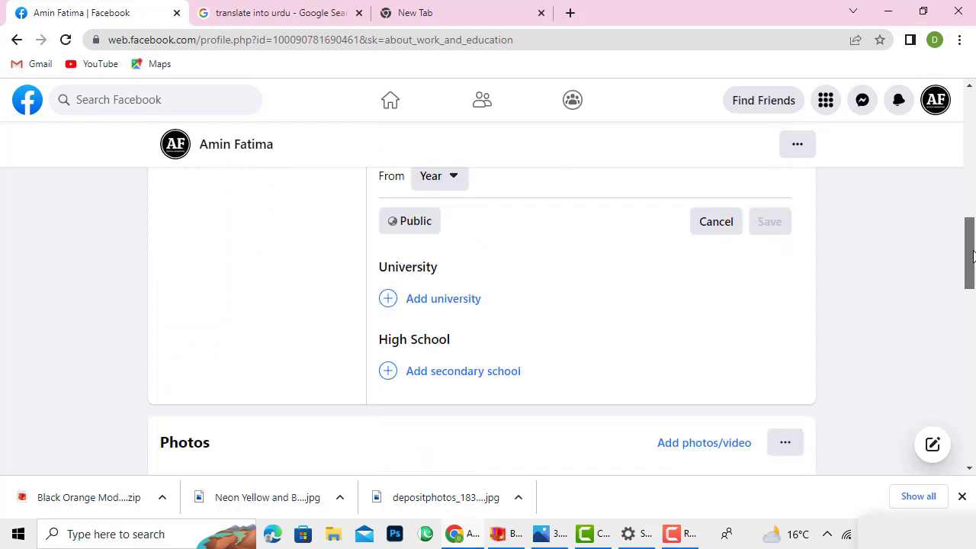
pyautogui.doubleClick(440, 299)
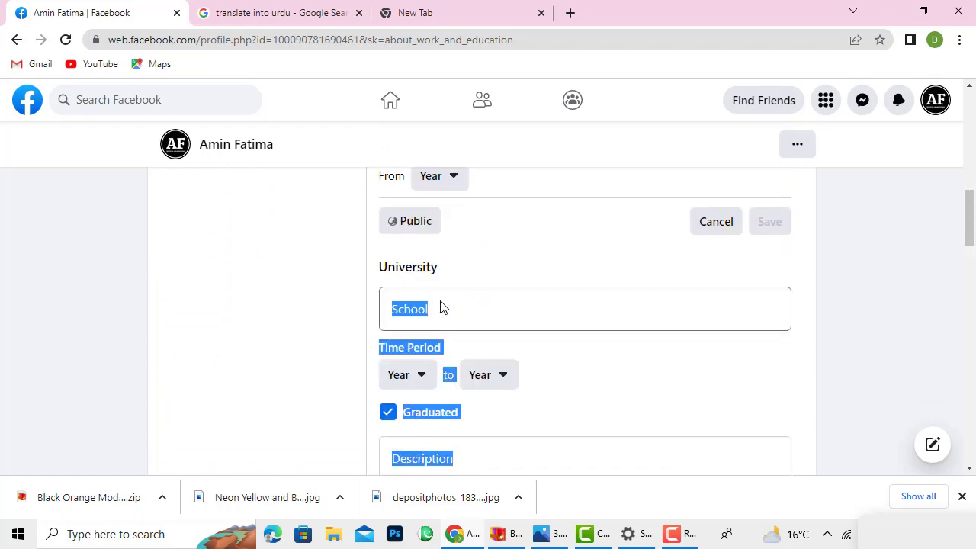
pyautogui.click(462, 309)
pyautogui.write('Govt High school')
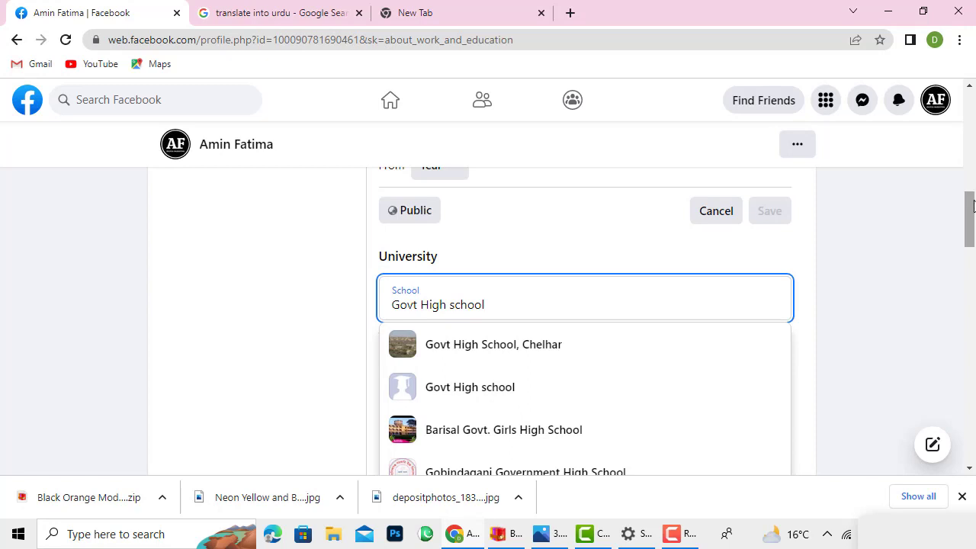
pyautogui.moveTo(973, 205); pyautogui.dragTo(972, 270)
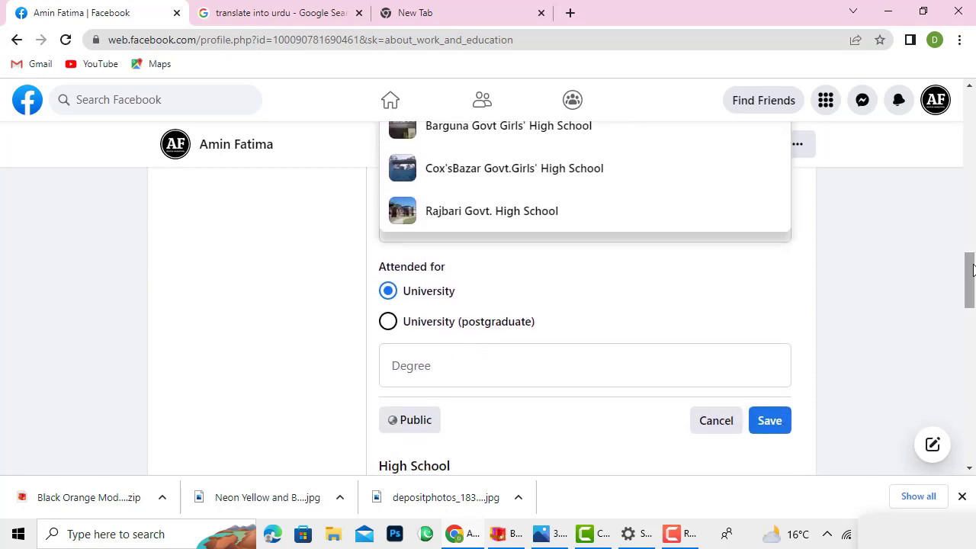
pyautogui.scroll(1, 973, 270)
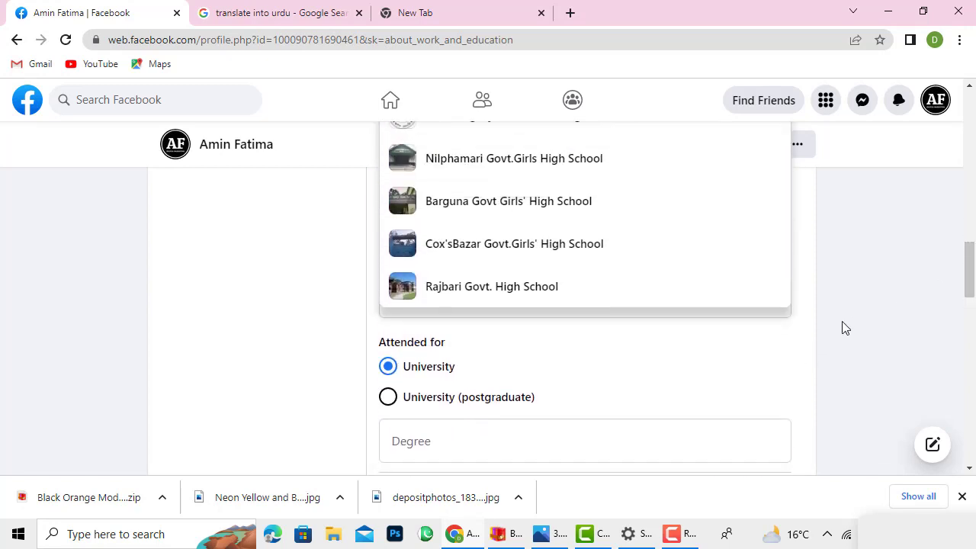
pyautogui.moveTo(971, 279); pyautogui.dragTo(971, 231)
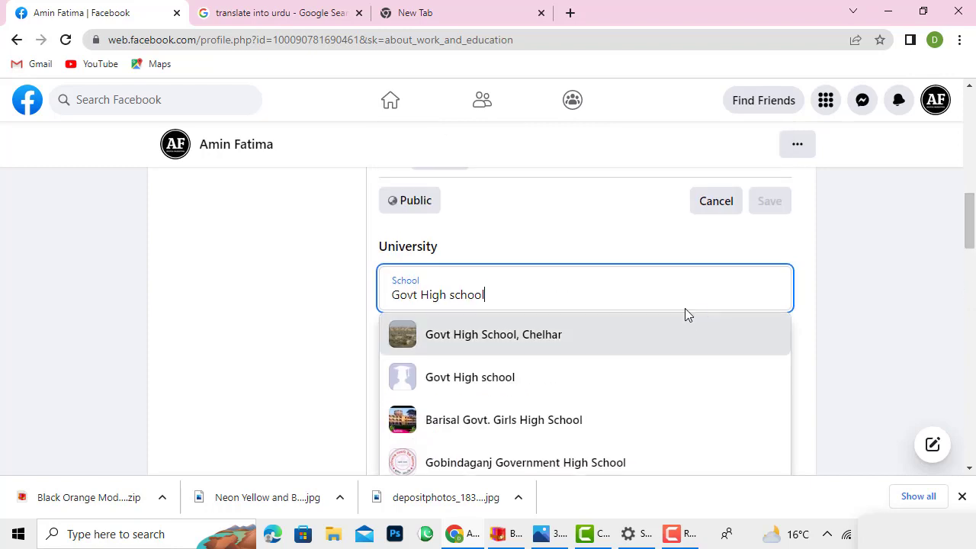
pyautogui.tripleClick(505, 287)
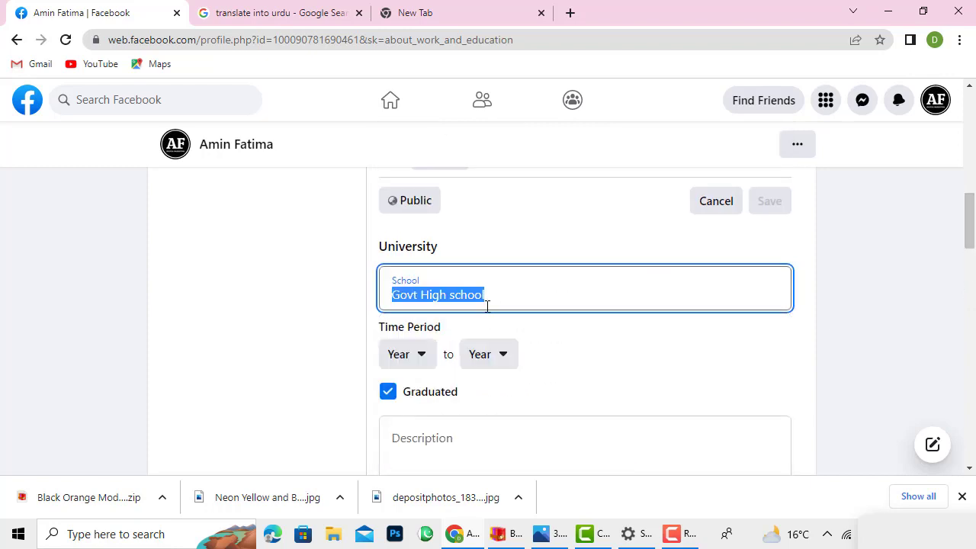
# Step: Set the university start date to 1 January 2015 and fill the description with the owner's name followed by "I'm a Digital marketer."
pyautogui.click(424, 357)
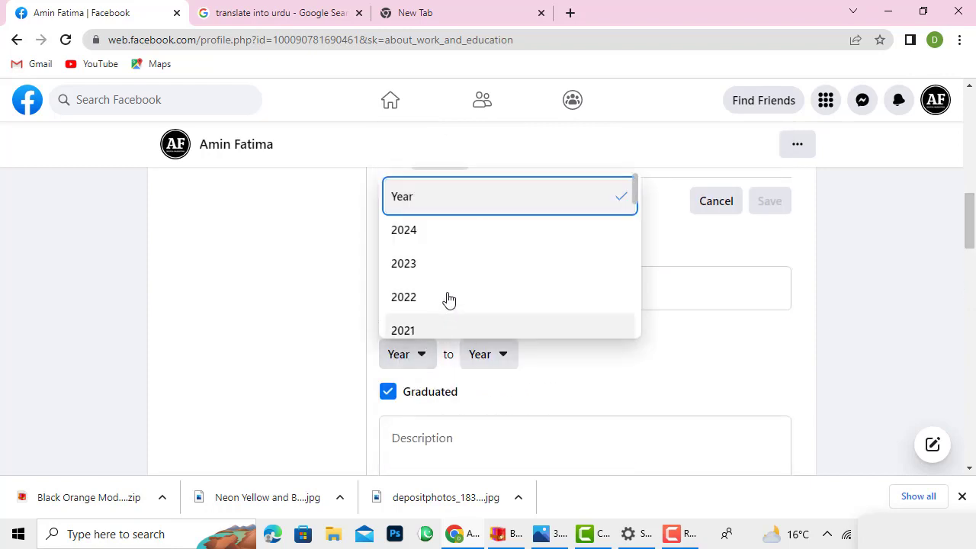
pyautogui.scroll(-5, 450, 293)
pyautogui.scroll(1, 405, 207)
pyautogui.click(406, 200)
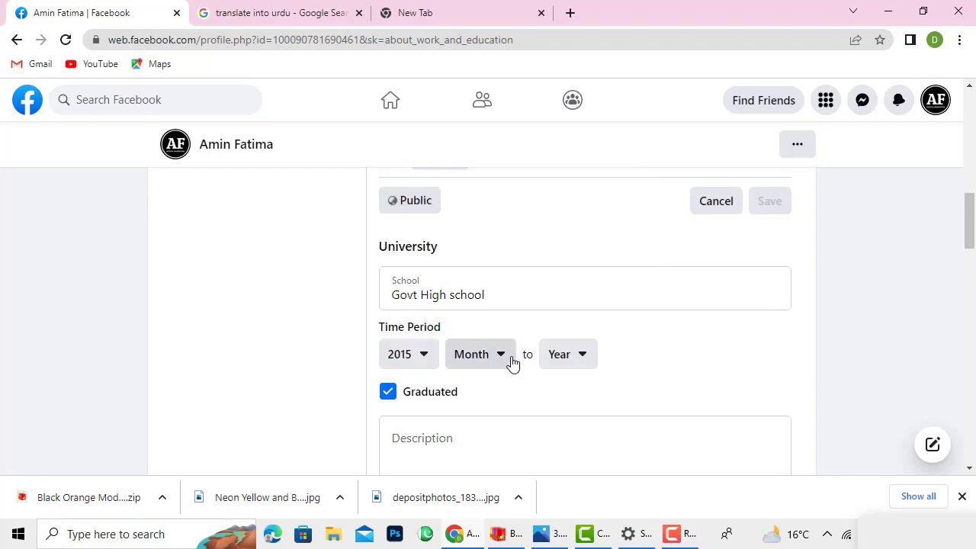
pyautogui.click(502, 355)
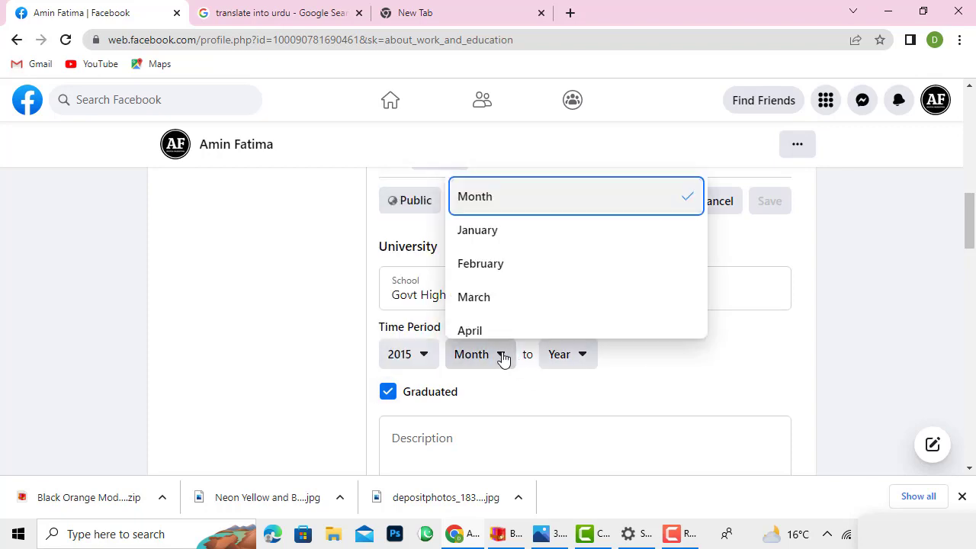
pyautogui.click(482, 246)
pyautogui.click(569, 354)
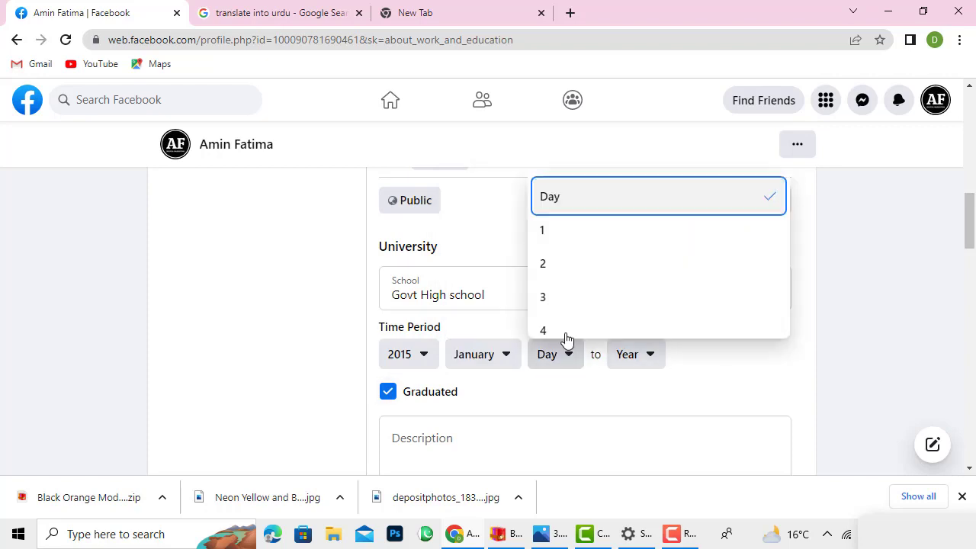
pyautogui.click(542, 233)
pyautogui.click(636, 354)
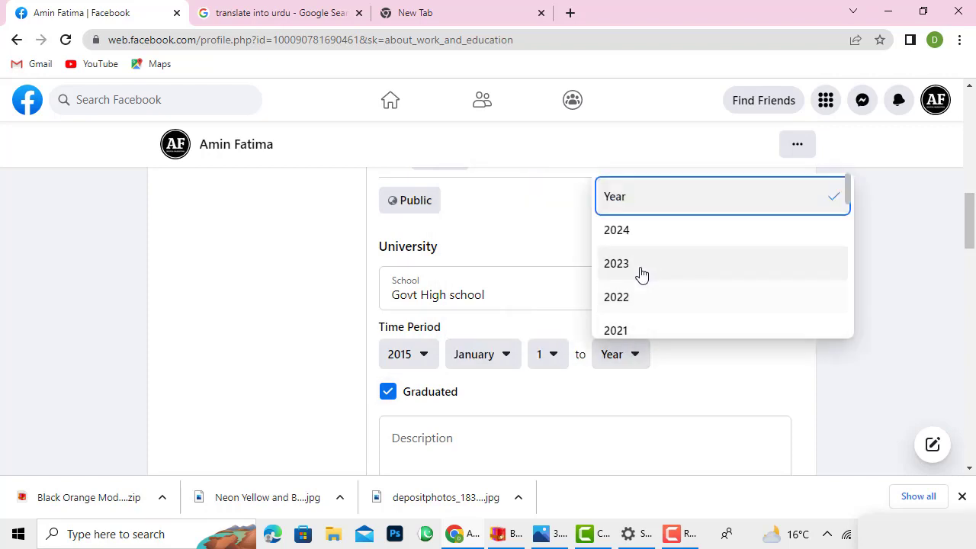
pyautogui.click(944, 338)
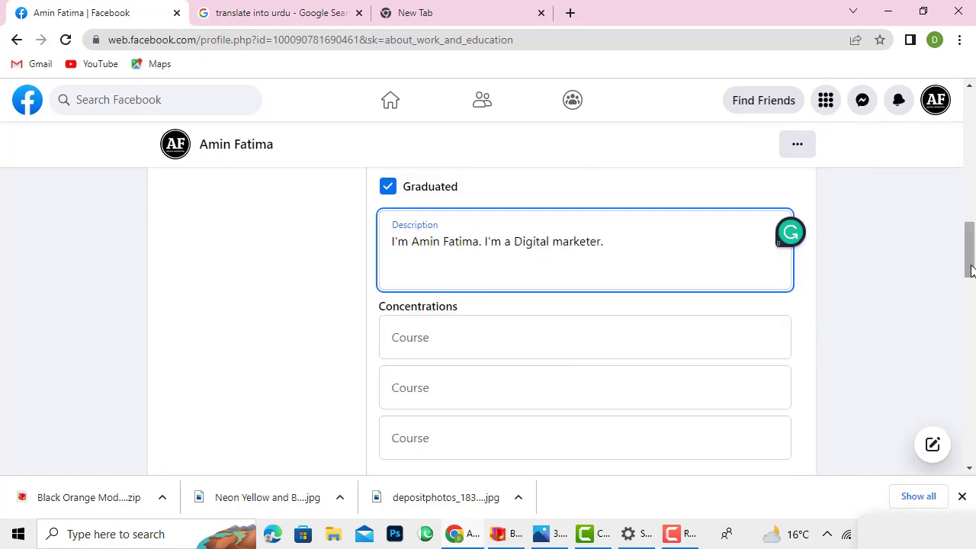
# Step: Add "Digital Marketing / SEO / Web Analytics" and "MARKETING FACEBOOK ADS" as the first two concentration courses, leaving the third blank
pyautogui.moveTo(969, 243); pyautogui.dragTo(970, 288)
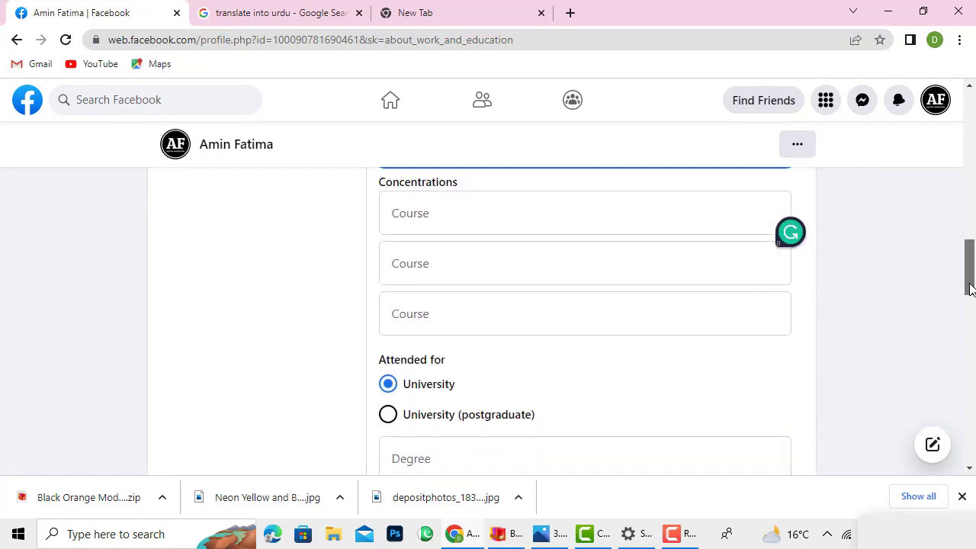
pyautogui.click(470, 204)
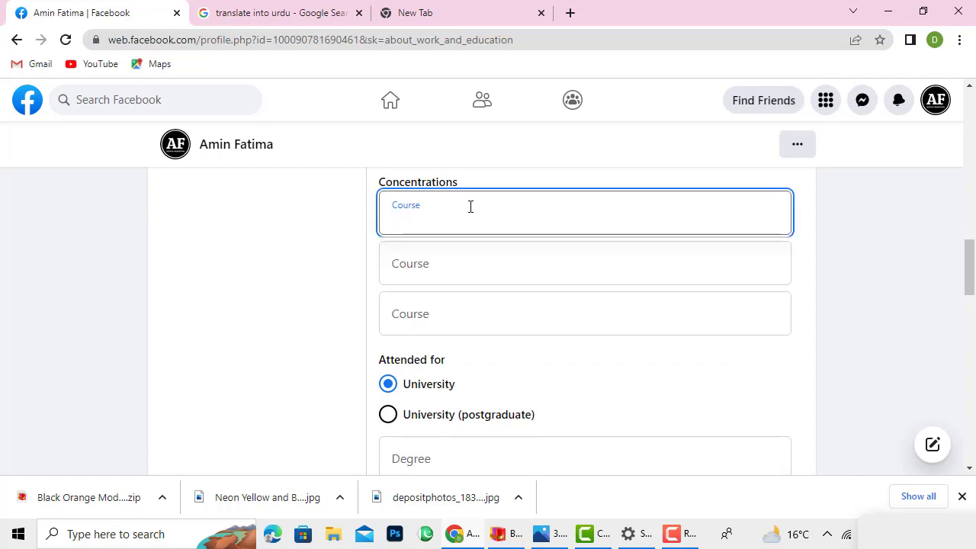
pyautogui.write('digital marketing')
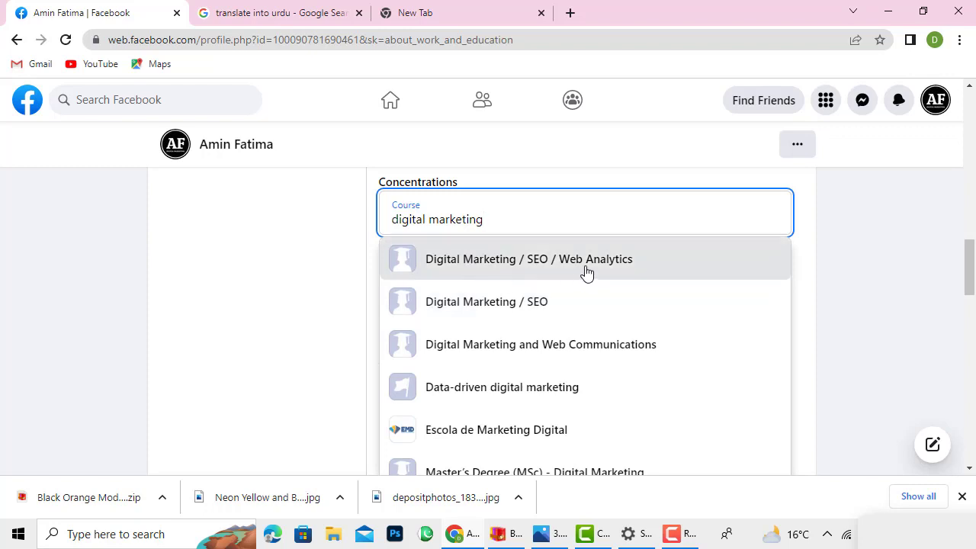
pyautogui.click(585, 272)
pyautogui.click(518, 270)
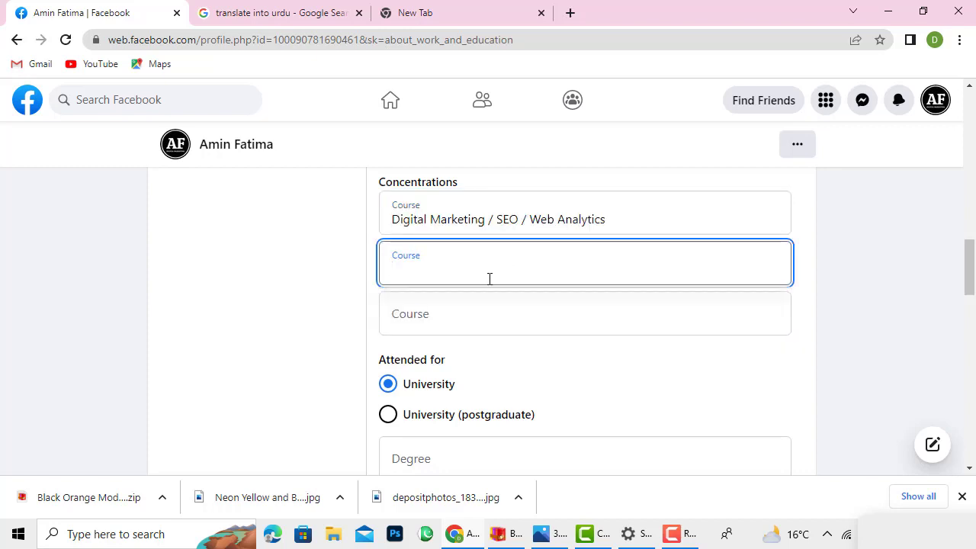
pyautogui.write('fac')
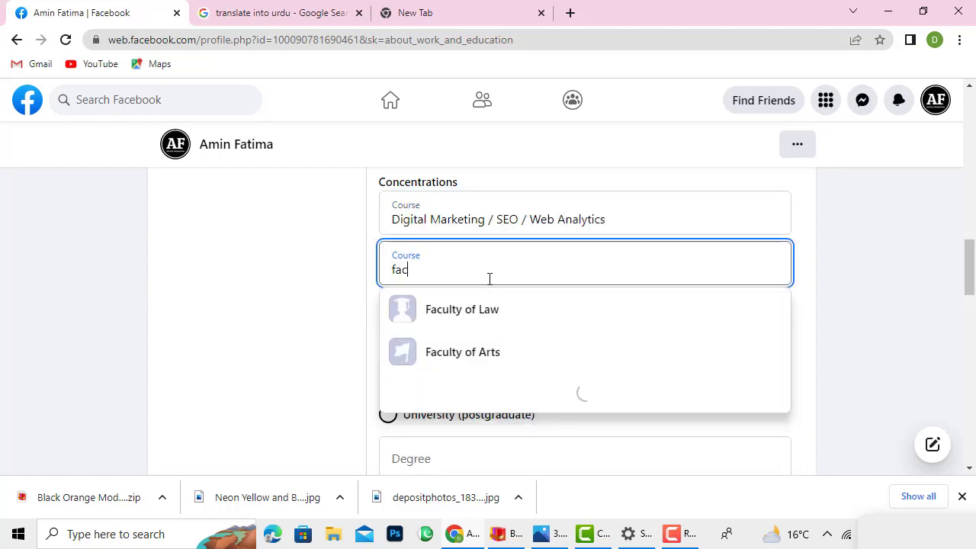
pyautogui.write('ebook mar')
pyautogui.click(492, 311)
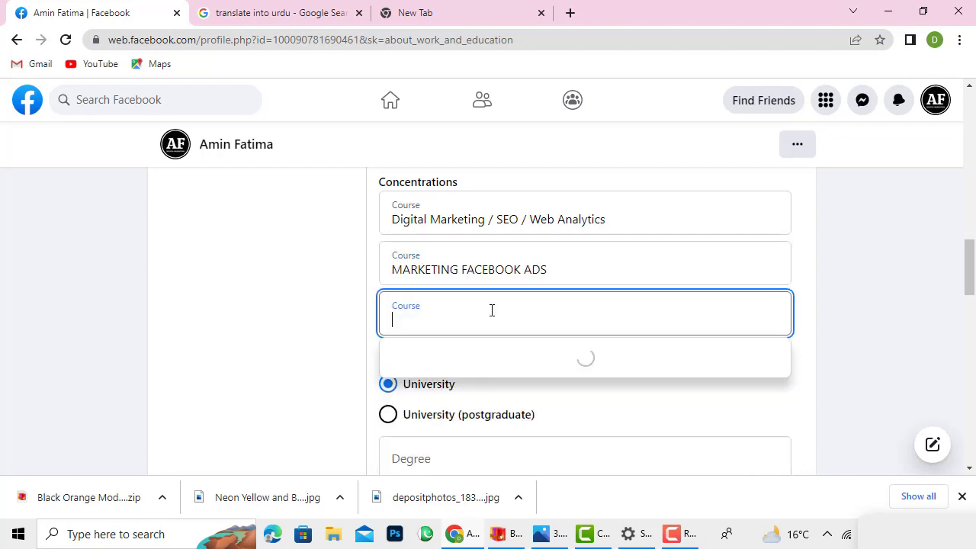
pyautogui.click(613, 396)
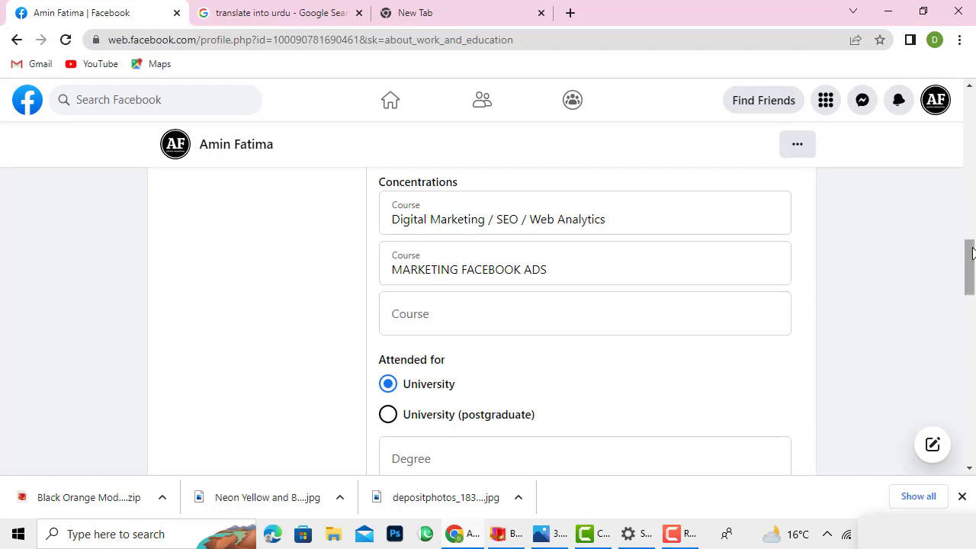
# Step: Enter "bachelor" as the degree, correcting its spelling, and save the university entry
pyautogui.moveTo(971, 254); pyautogui.dragTo(971, 276)
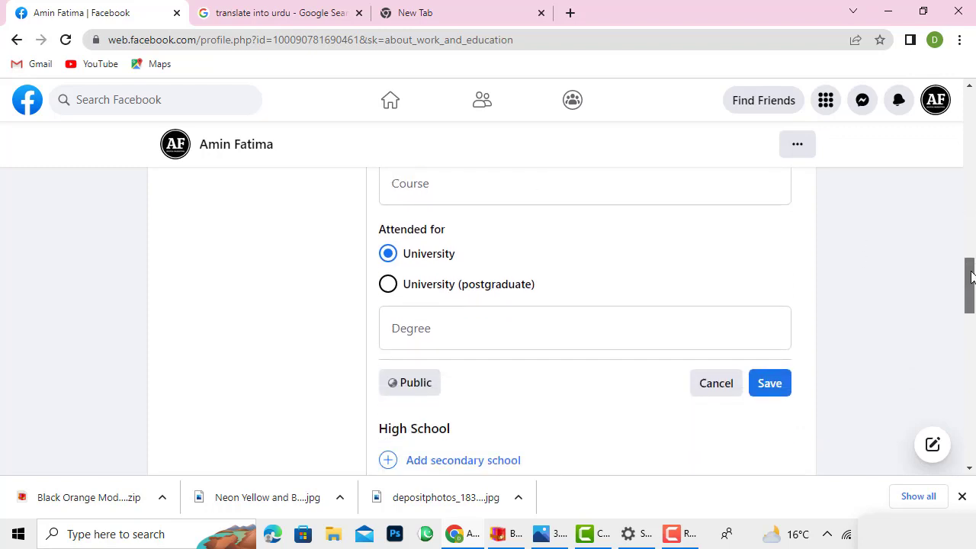
pyautogui.click(450, 330)
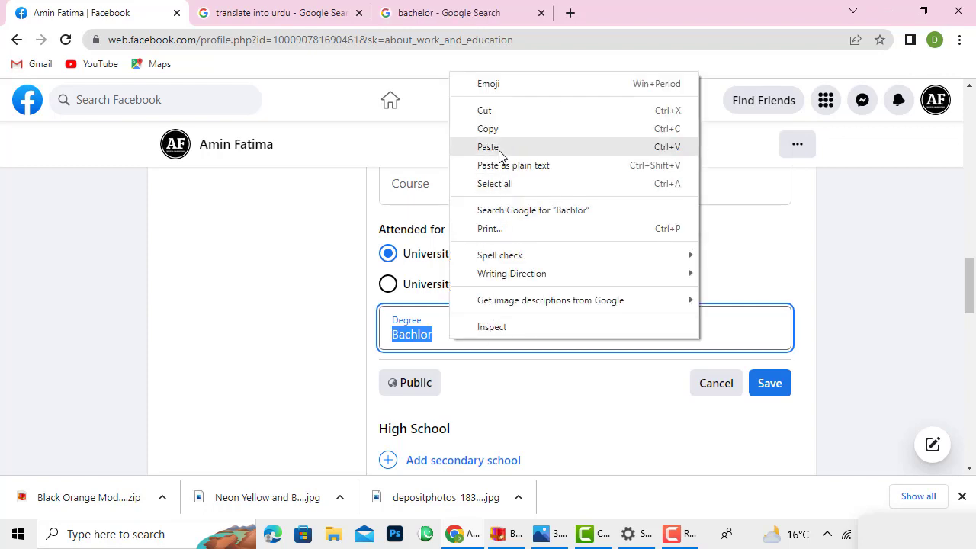
pyautogui.click(484, 147)
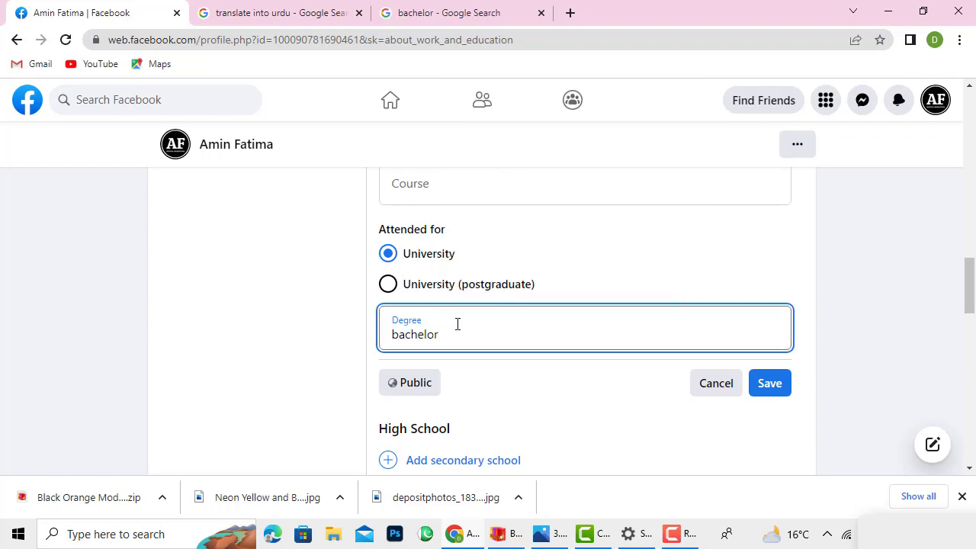
pyautogui.click(766, 390)
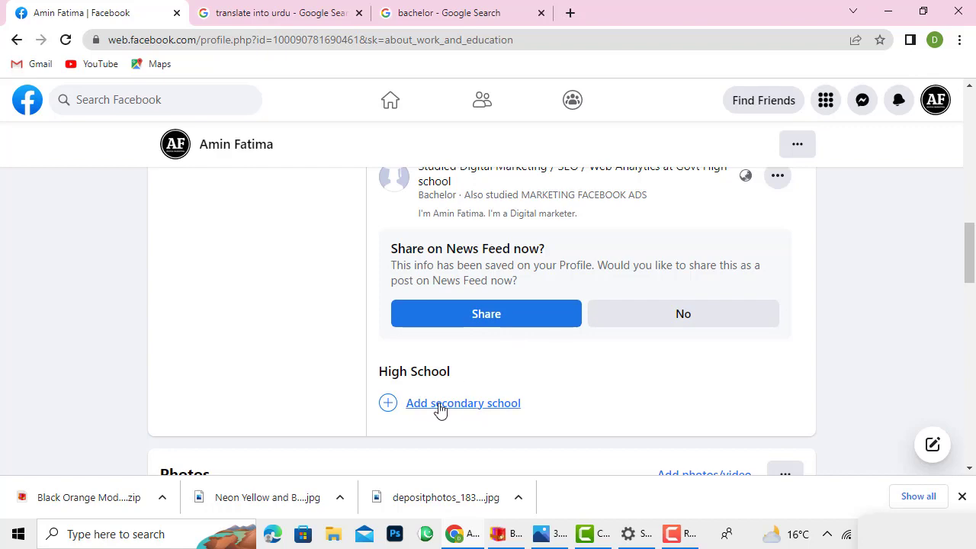
# Step: Open the places lived details and enter Faisalabad as the current town/city
pyautogui.moveTo(968, 260); pyautogui.dragTo(946, 275)
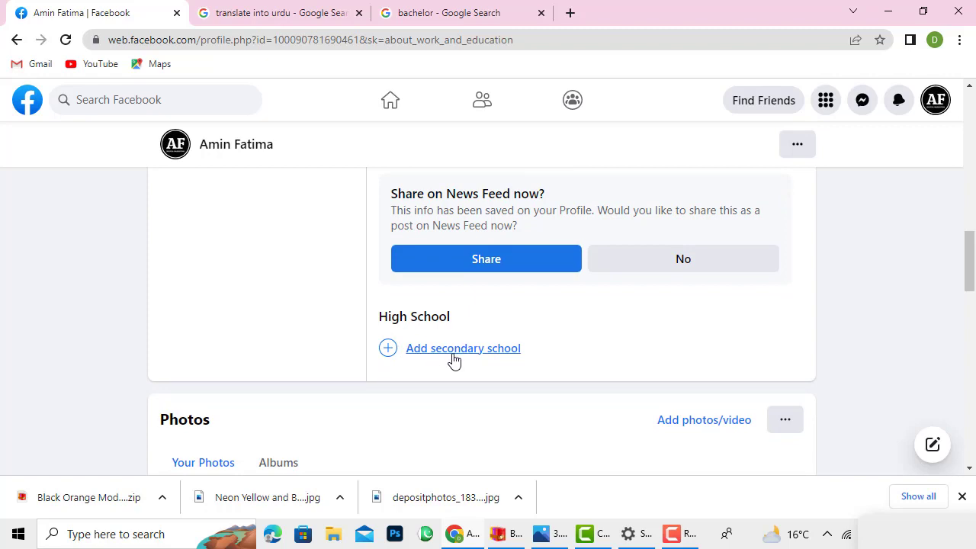
pyautogui.scroll(-5, 450, 351)
pyautogui.scroll(12, 447, 349)
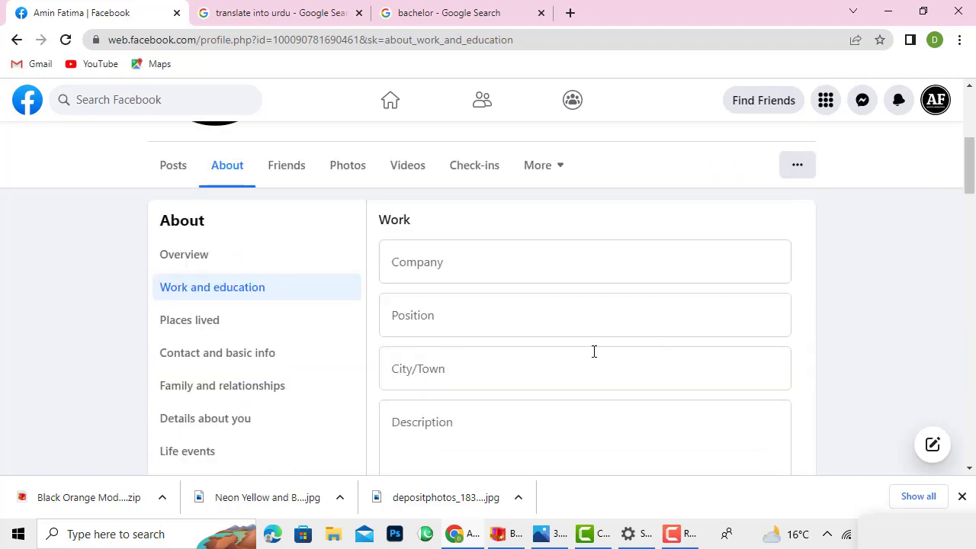
pyautogui.click(197, 320)
pyautogui.scroll(5, 545, 340)
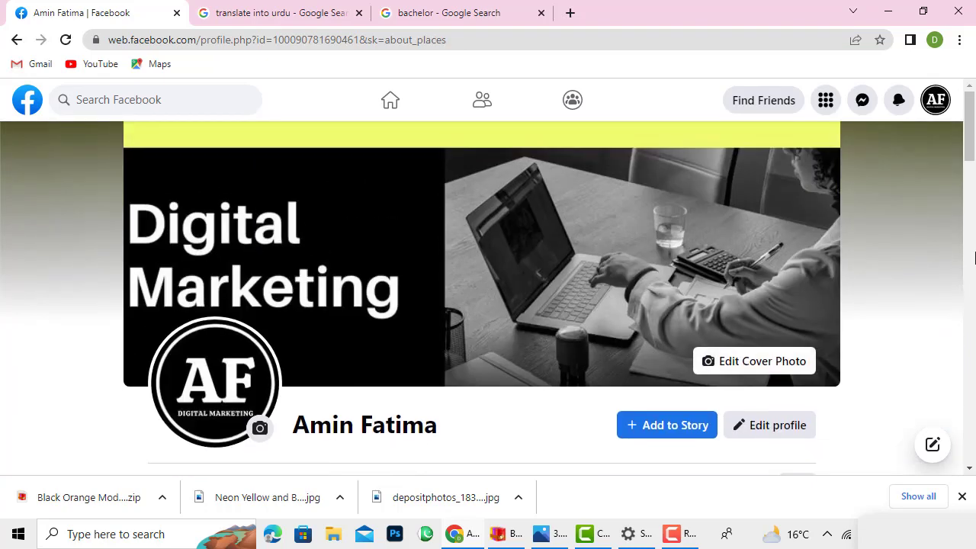
pyautogui.moveTo(970, 143); pyautogui.dragTo(972, 189)
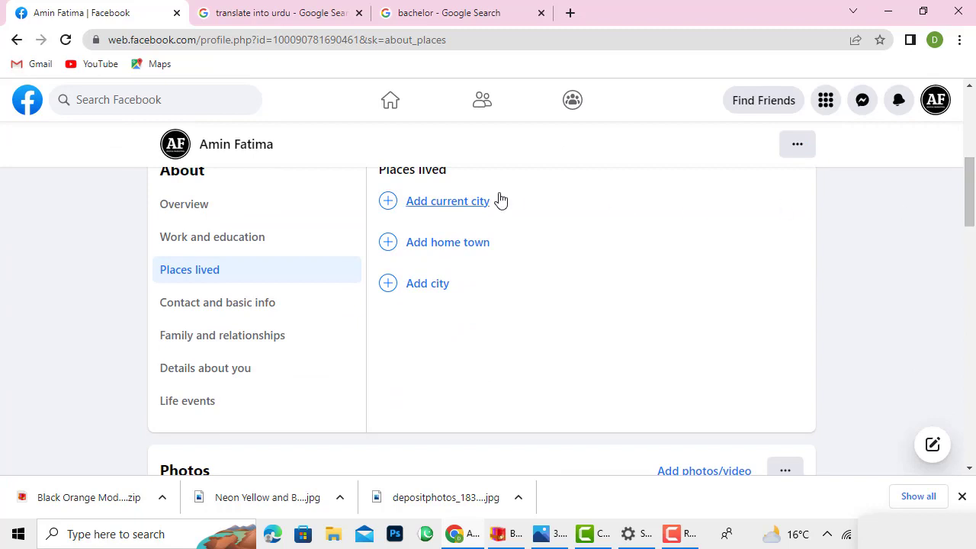
pyautogui.click(470, 202)
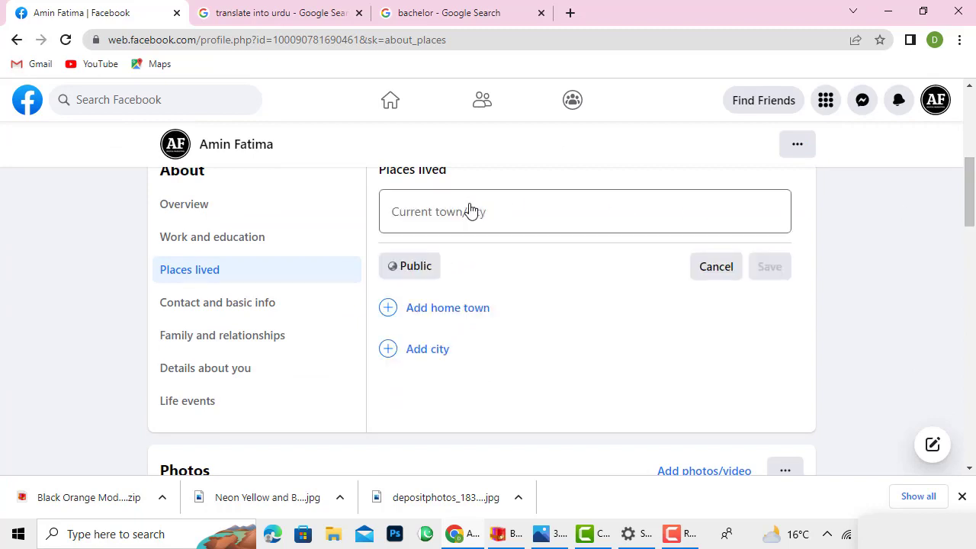
pyautogui.click(470, 209)
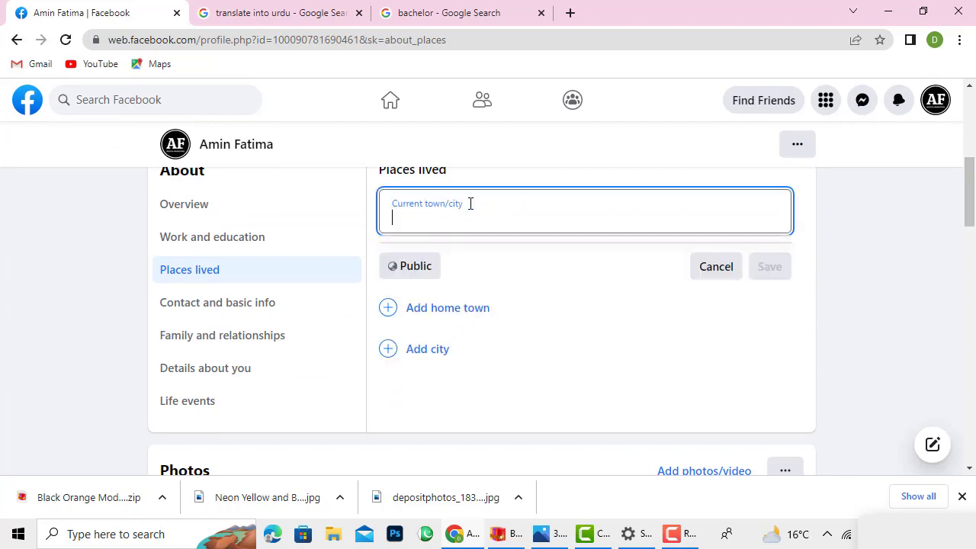
pyautogui.write('Faisalabad')
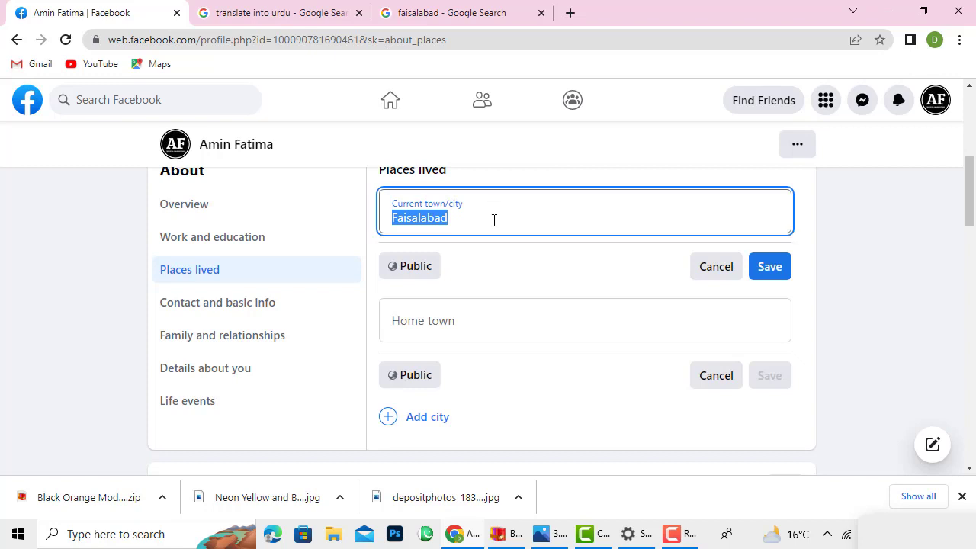
# Step: Try to enter faisalabad as the home town in the places lived details
pyautogui.click(492, 322)
pyautogui.rightClick(492, 324)
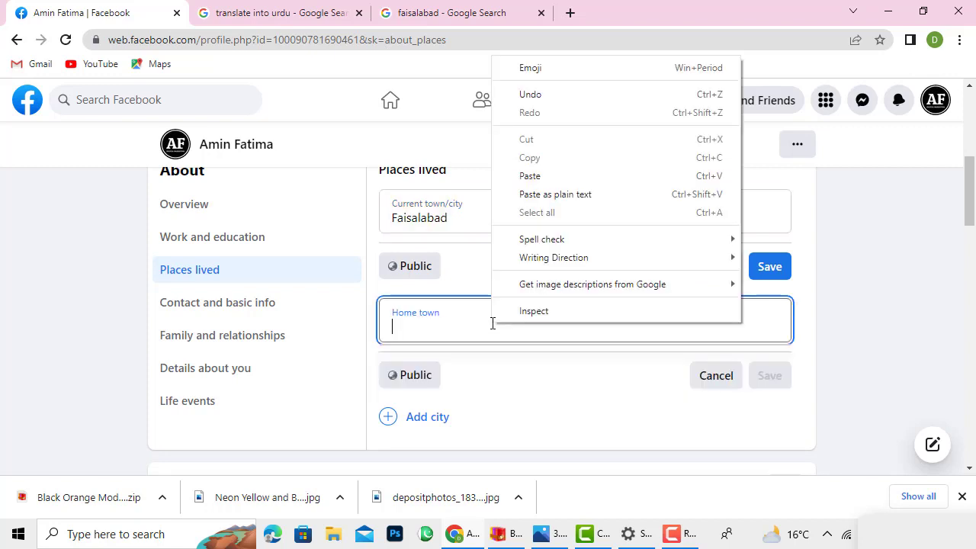
pyautogui.click(543, 176)
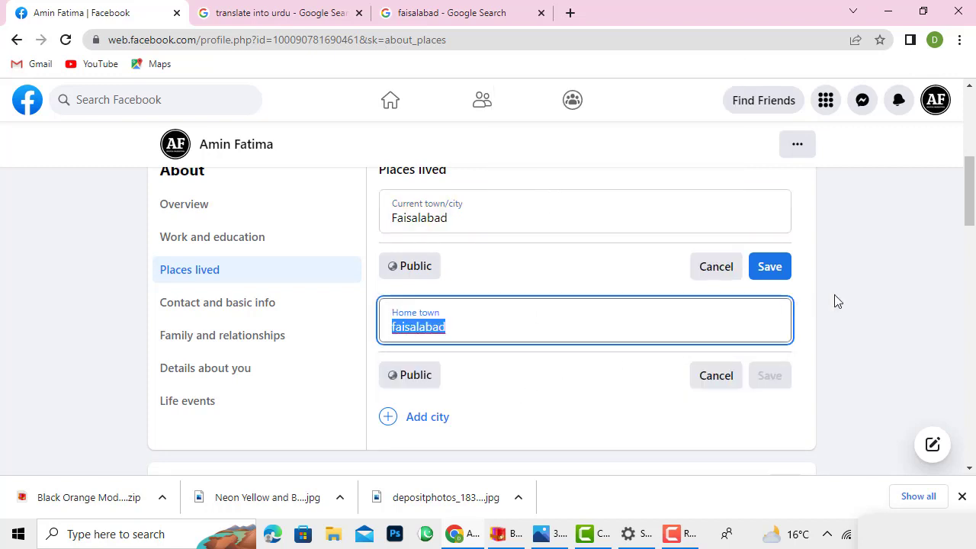
# Step: Add another city to the places lived, selecting Faisalabad and leaving the move year at 2023
pyautogui.moveTo(975, 225); pyautogui.dragTo(974, 246)
pyautogui.click(439, 347)
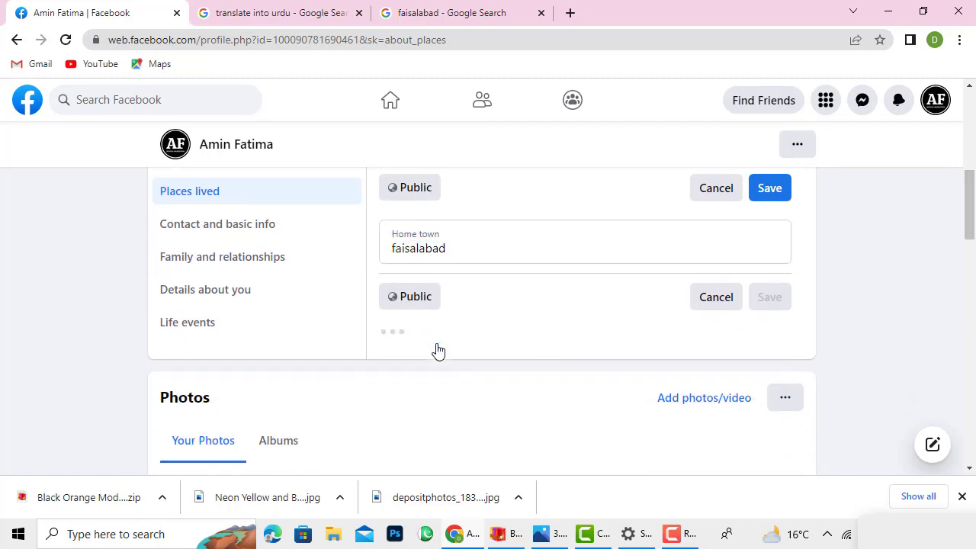
pyautogui.click(436, 347)
pyautogui.rightClick(437, 347)
pyautogui.click(491, 207)
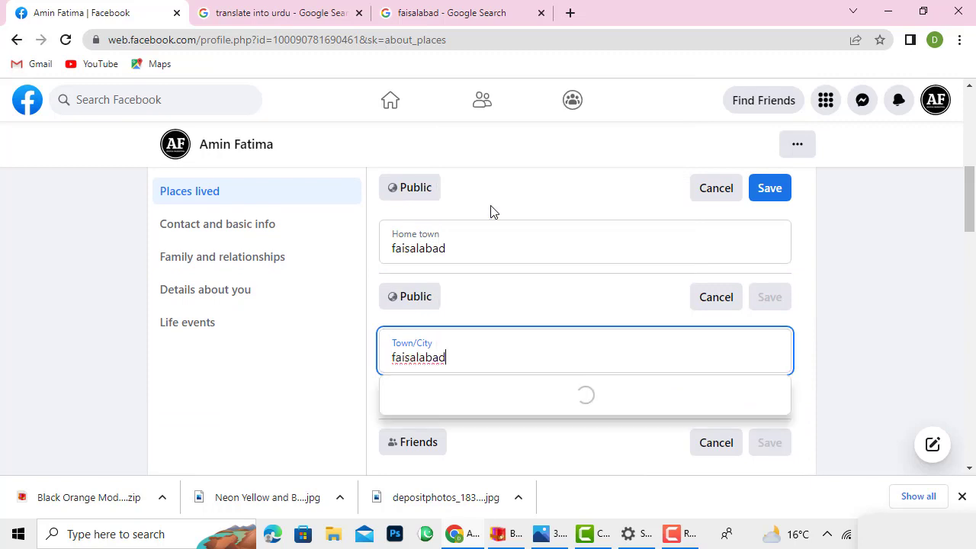
pyautogui.click(456, 411)
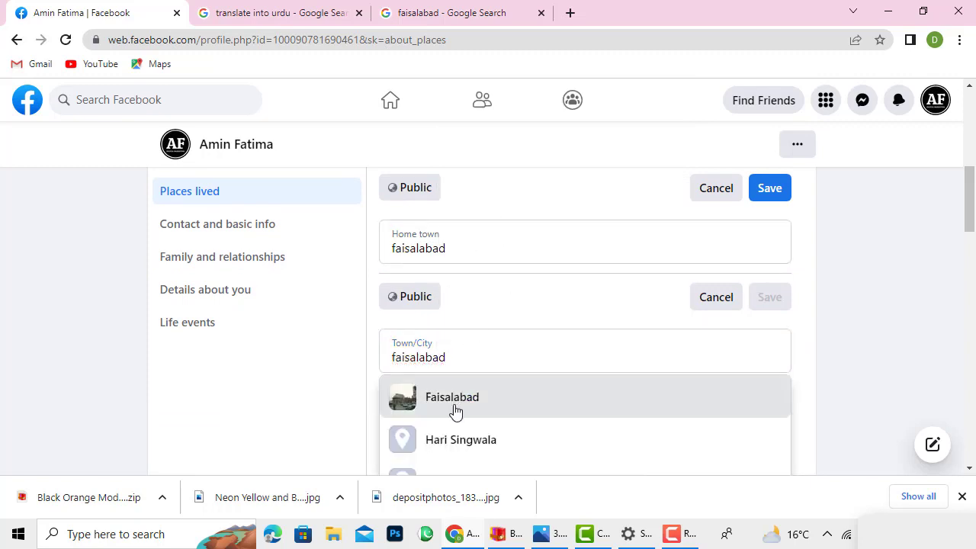
pyautogui.click(482, 389)
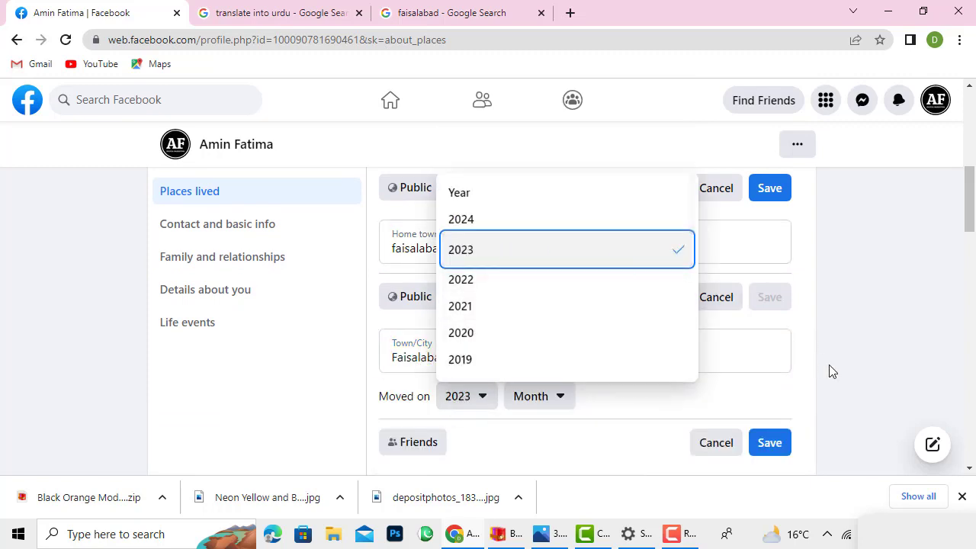
pyautogui.click(892, 387)
# Step: Save the added Faisalabad city entry and the current town/city entry
pyautogui.moveTo(969, 206); pyautogui.dragTo(972, 239)
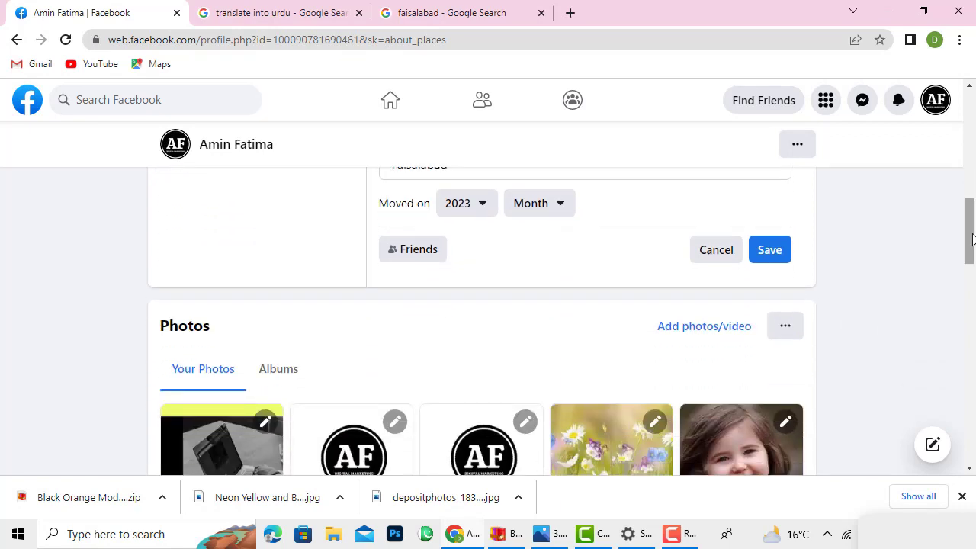
pyautogui.click(773, 252)
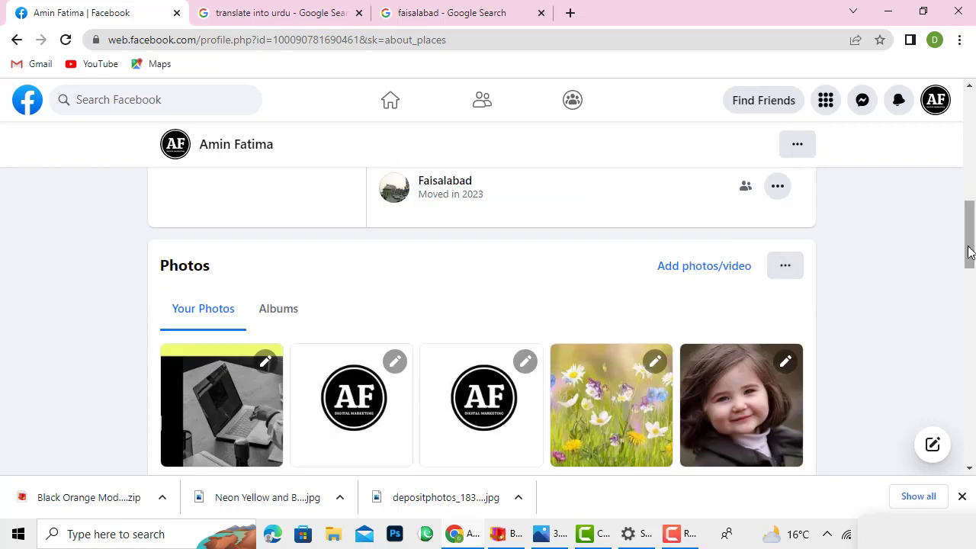
pyautogui.moveTo(972, 224); pyautogui.dragTo(973, 204)
pyautogui.click(770, 259)
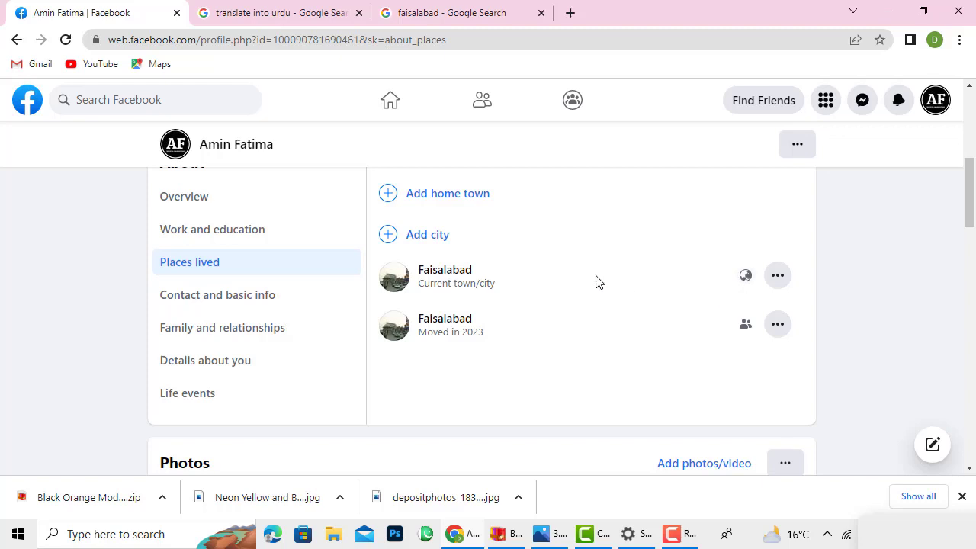
# Step: Add Urdu and English as languages in the contact and basic info, and save them
pyautogui.click(227, 303)
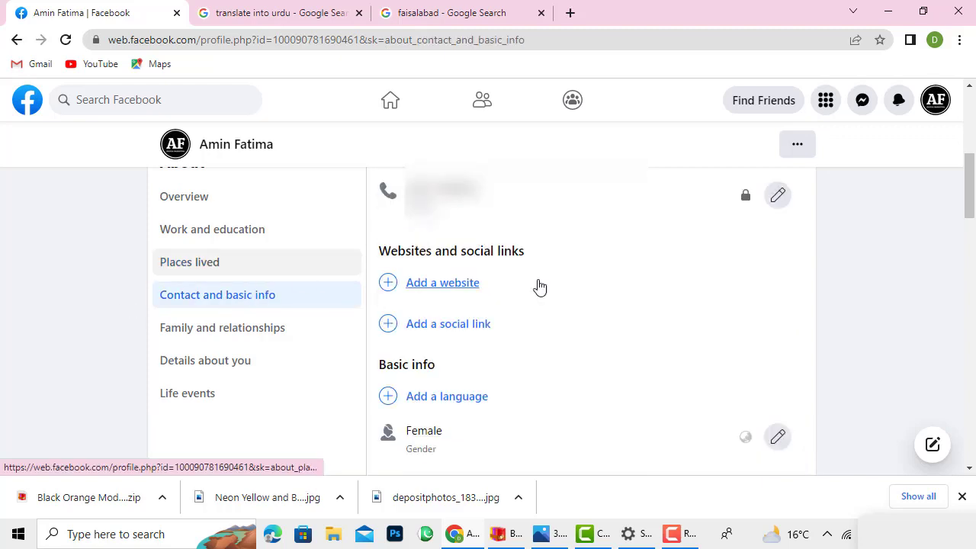
pyautogui.scroll(-1, 969, 206)
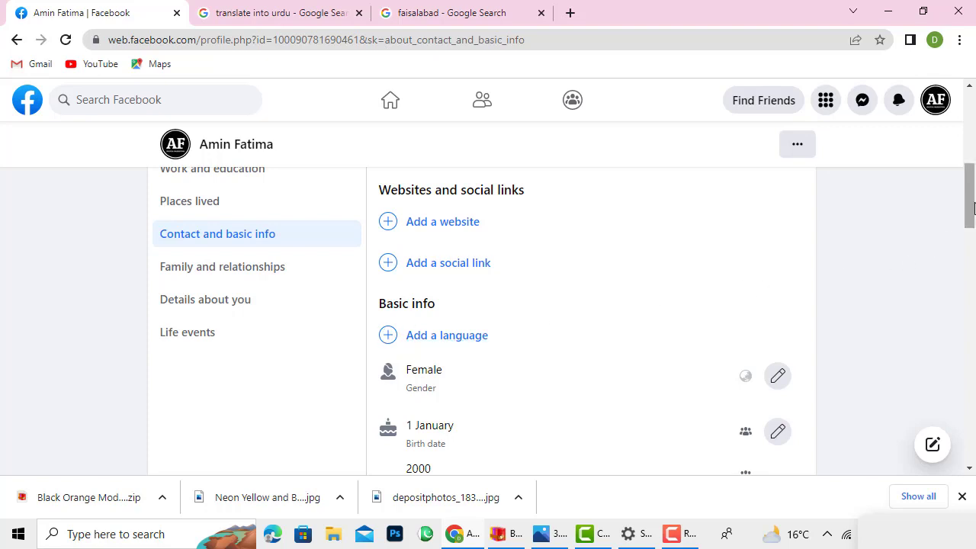
pyautogui.moveTo(972, 207); pyautogui.dragTo(972, 224)
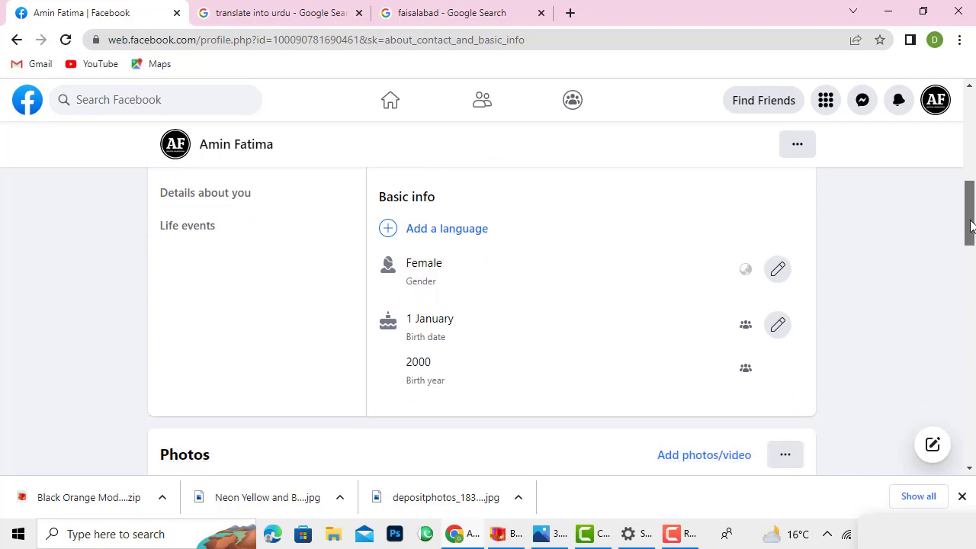
pyautogui.click(453, 240)
pyautogui.click(453, 234)
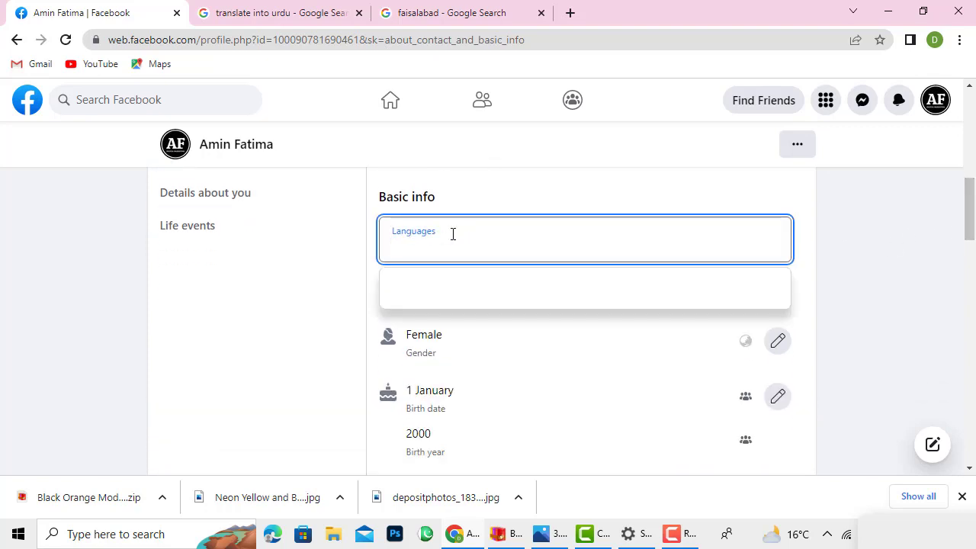
pyautogui.write('urdu')
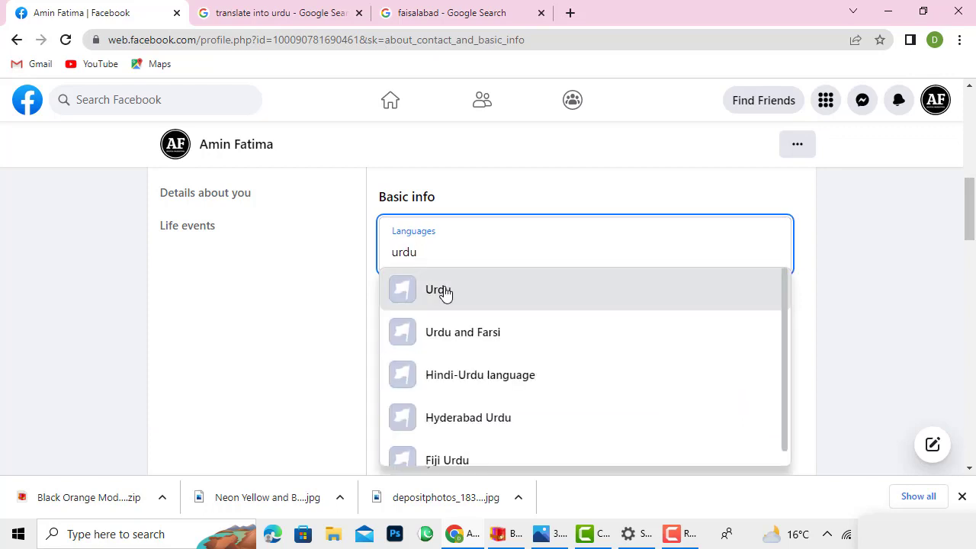
pyautogui.click(443, 289)
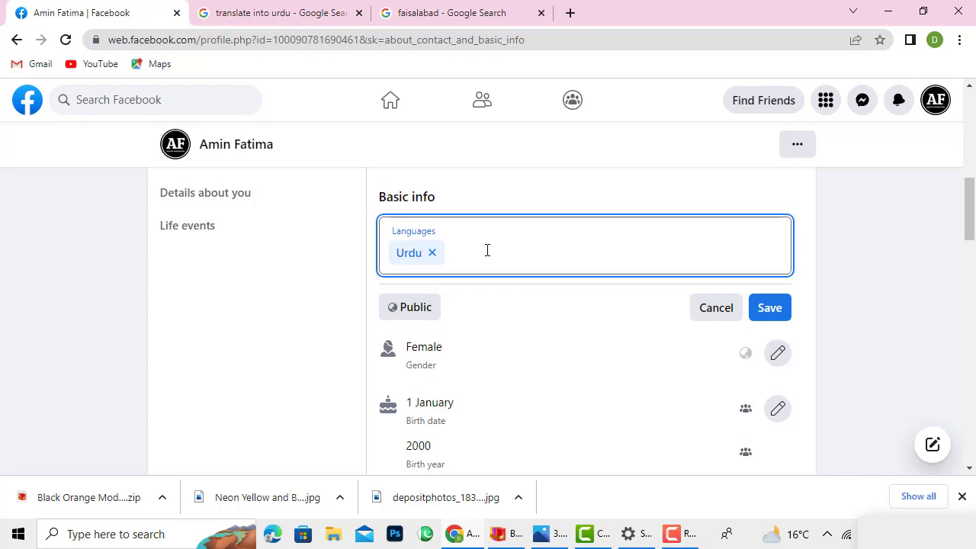
pyautogui.write('engl')
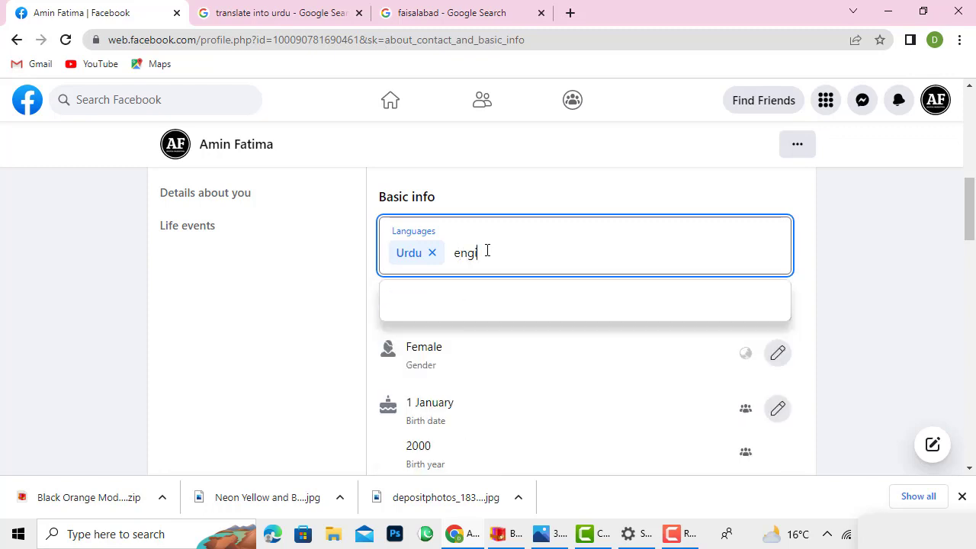
pyautogui.press('Return')
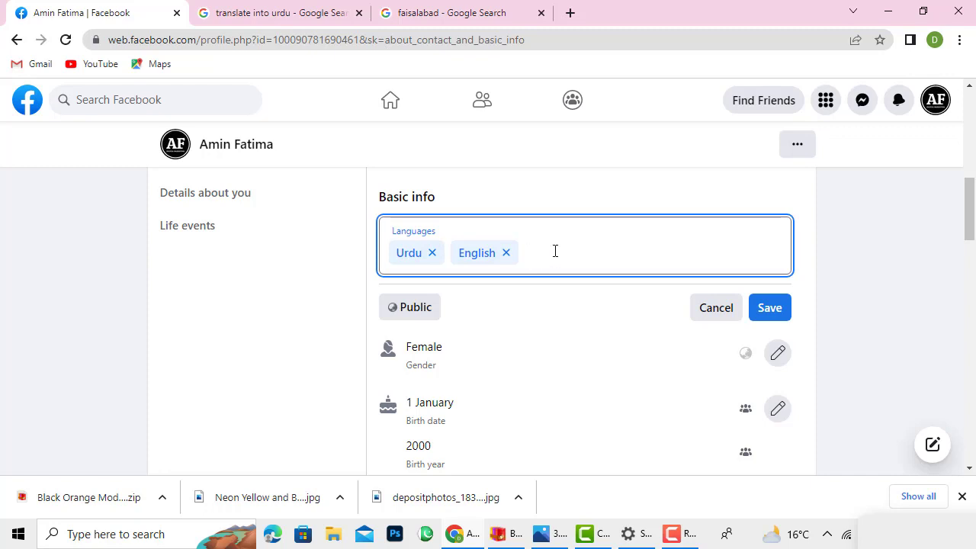
pyautogui.click(782, 316)
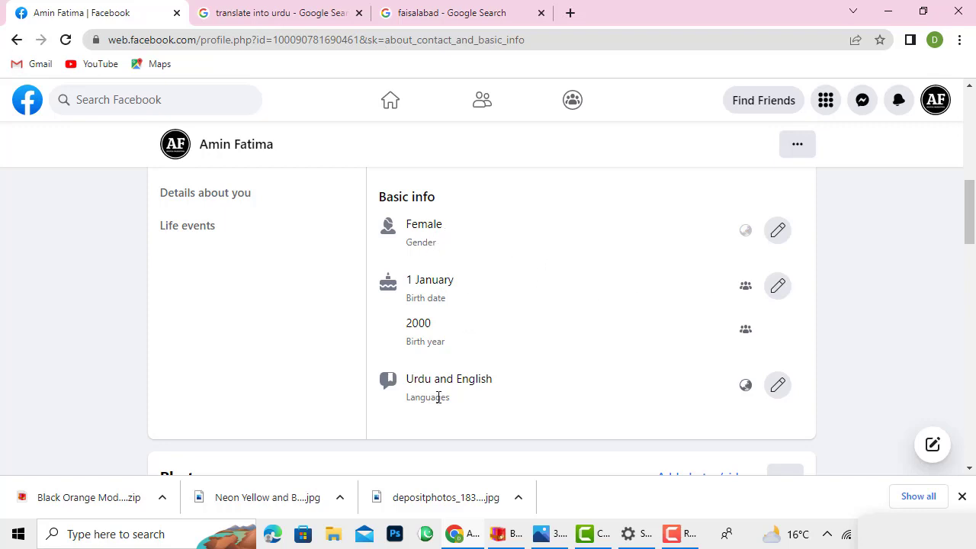
# Step: Open the family and relationships details and view the relationship status choices without selecting one
pyautogui.moveTo(971, 240); pyautogui.dragTo(969, 213)
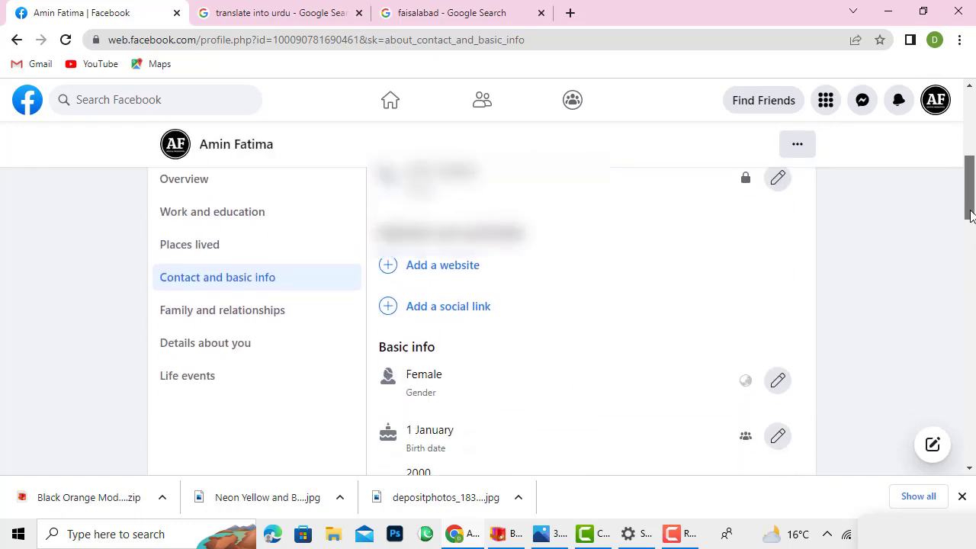
pyautogui.click(239, 321)
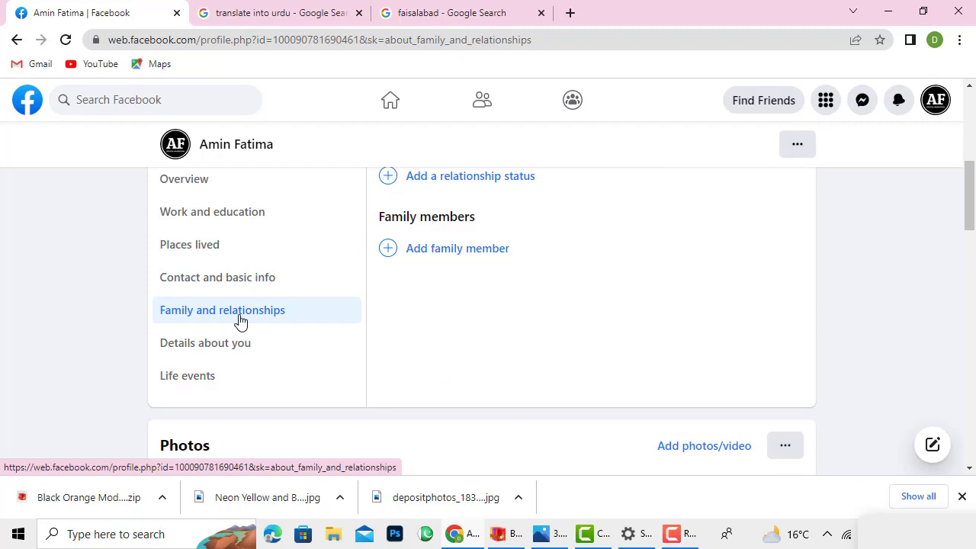
pyautogui.click(465, 176)
pyautogui.click(461, 255)
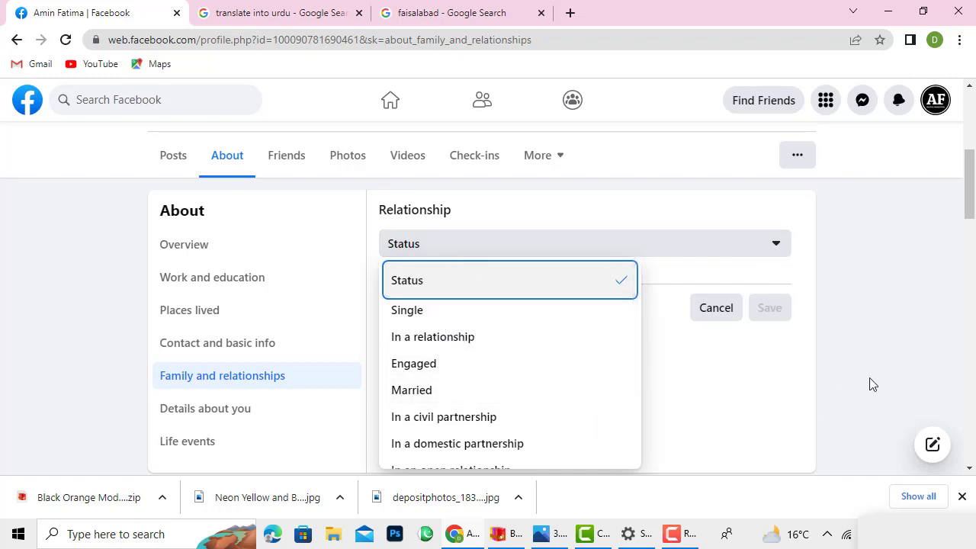
pyautogui.click(882, 362)
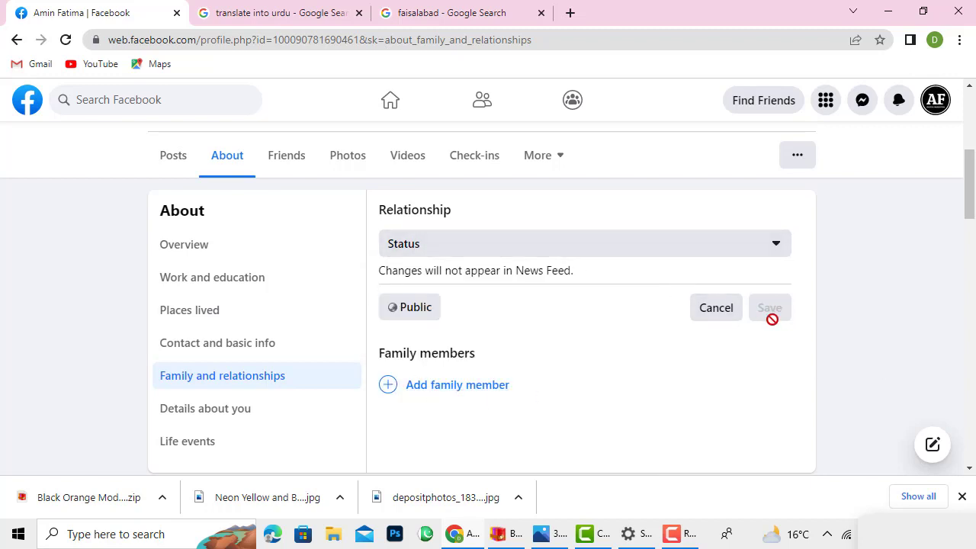
# Step: Look at the entry form for adding a family member, leaving it blank
pyautogui.click(446, 386)
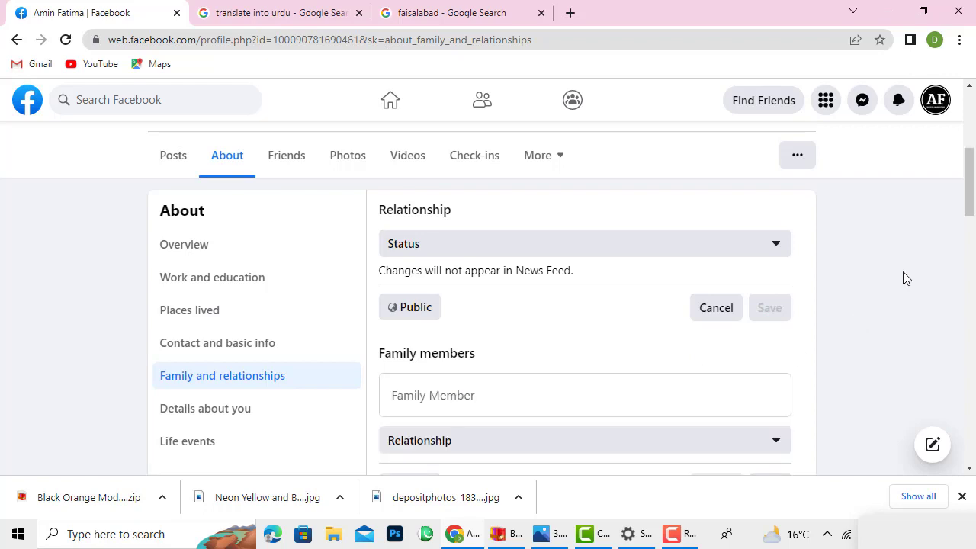
pyautogui.moveTo(972, 205); pyautogui.dragTo(972, 224)
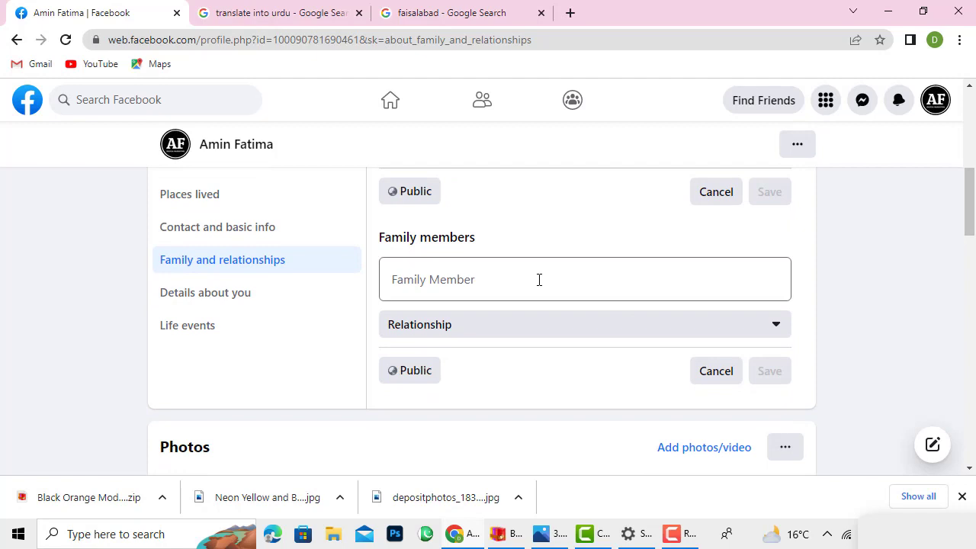
pyautogui.click(485, 284)
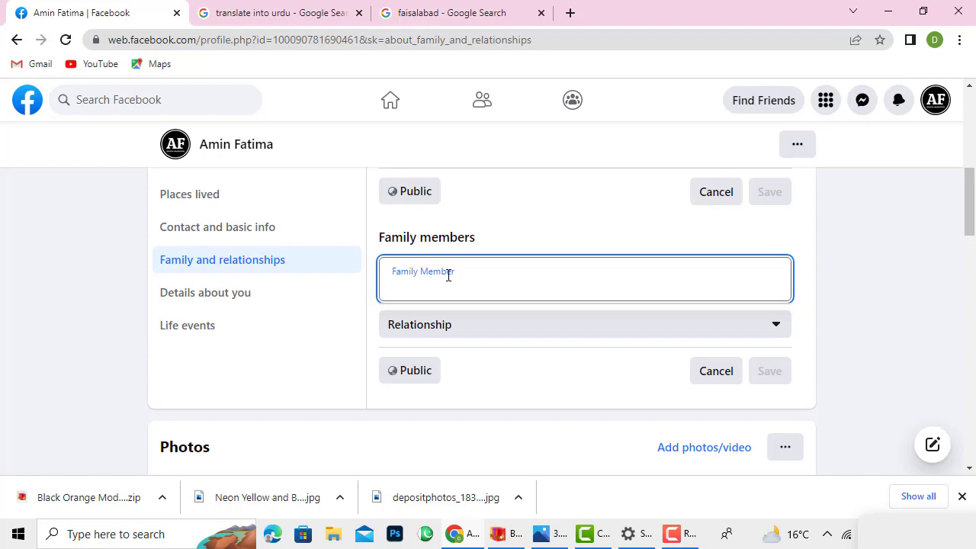
# Step: Open the details about the profile owner and examine the pronunciation options for the first name and surname
pyautogui.click(219, 302)
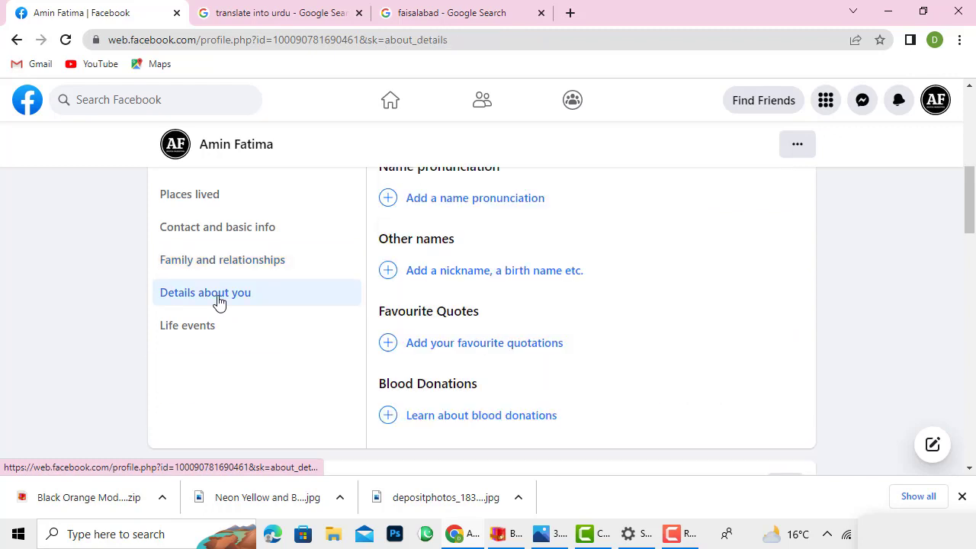
pyautogui.scroll(1, 687, 244)
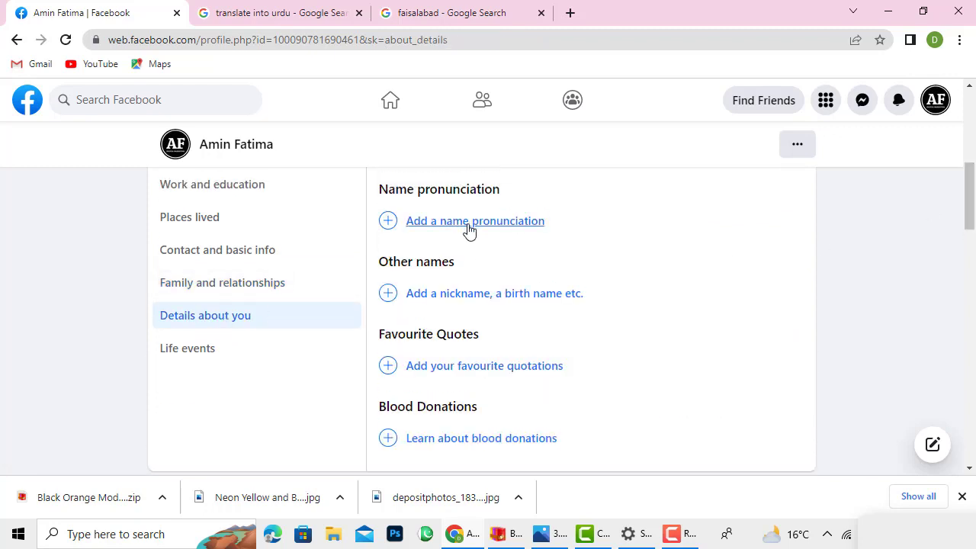
pyautogui.click(462, 223)
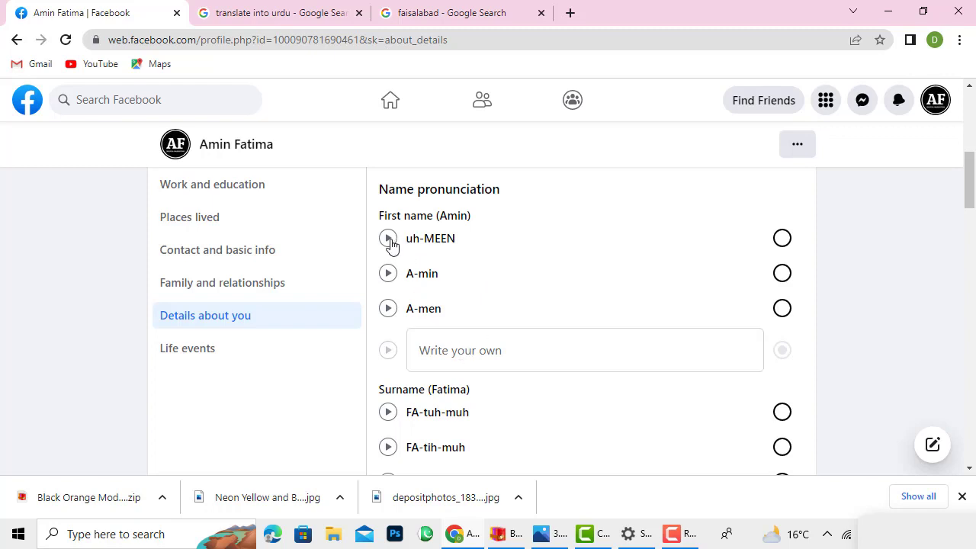
pyautogui.click(488, 347)
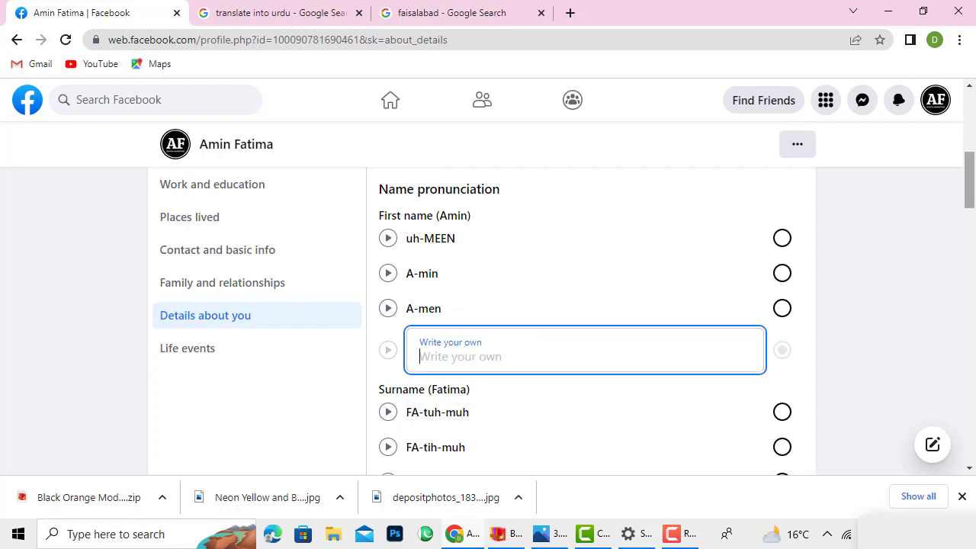
pyautogui.scroll(-2, 939, 220)
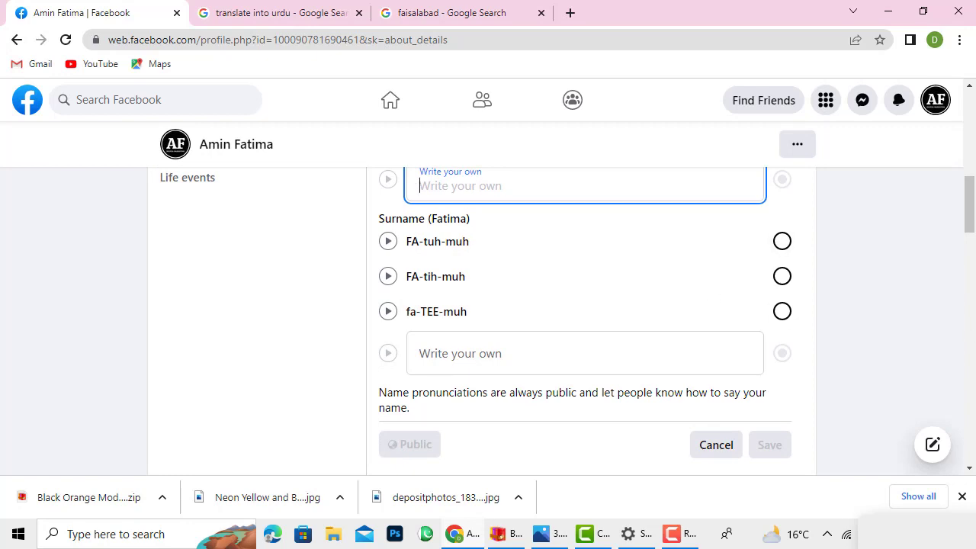
pyautogui.scroll(1, 969, 206)
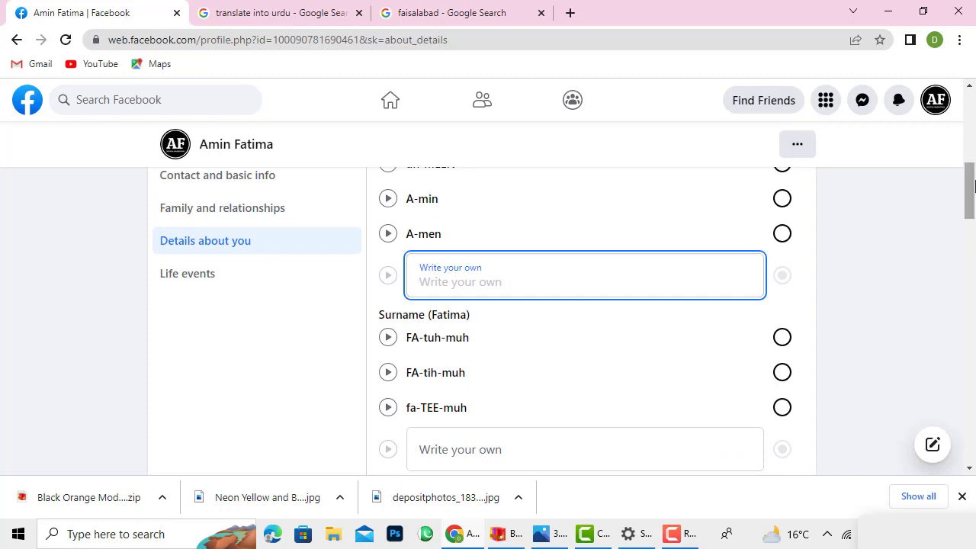
pyautogui.moveTo(971, 187); pyautogui.dragTo(971, 204)
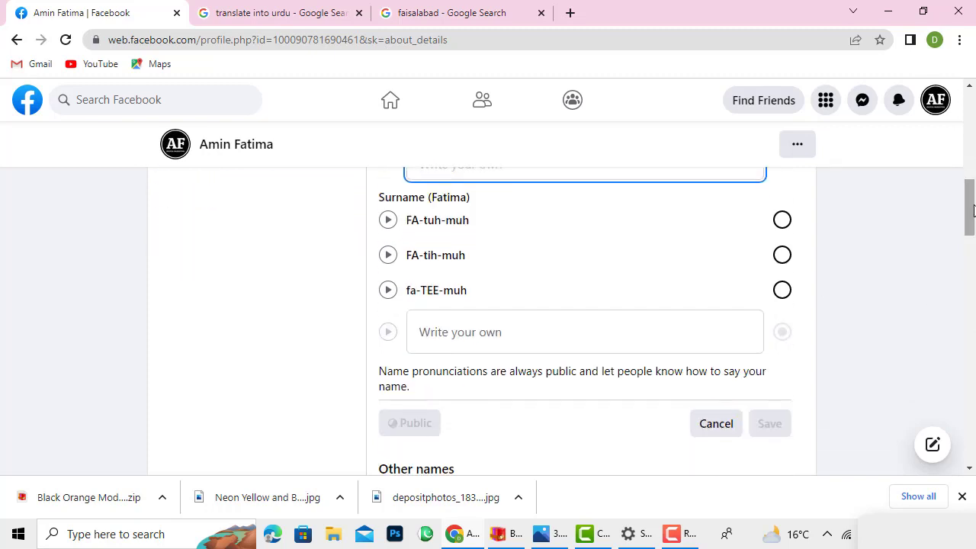
pyautogui.moveTo(970, 209); pyautogui.dragTo(971, 178)
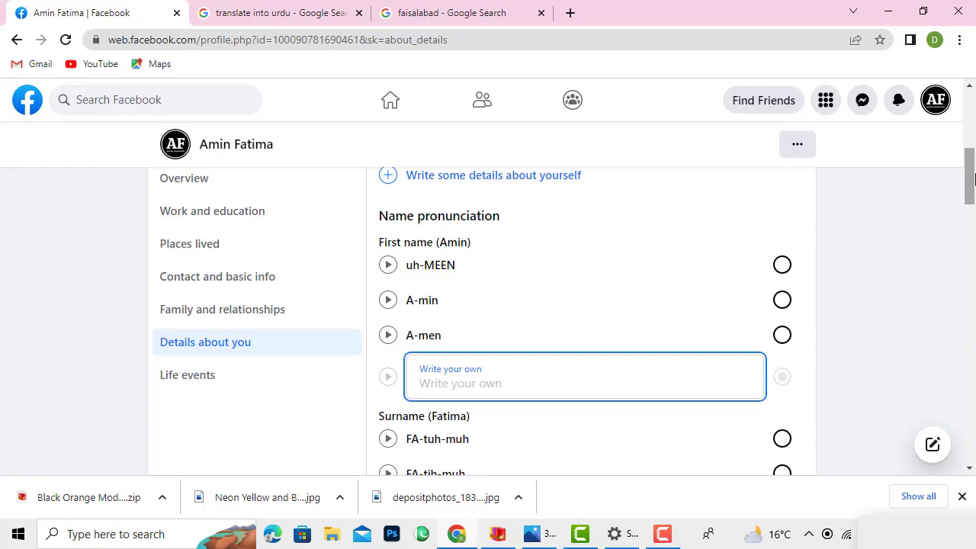
# Step: Open the favourite quotes entry form in the details about the profile owner and look at it, leaving it blank
pyautogui.moveTo(974, 178); pyautogui.dragTo(974, 250)
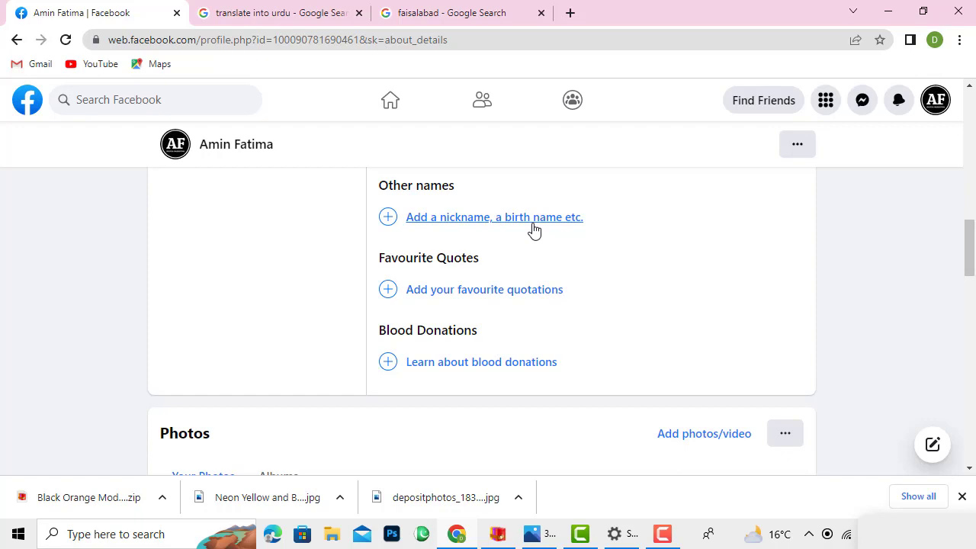
pyautogui.click(469, 293)
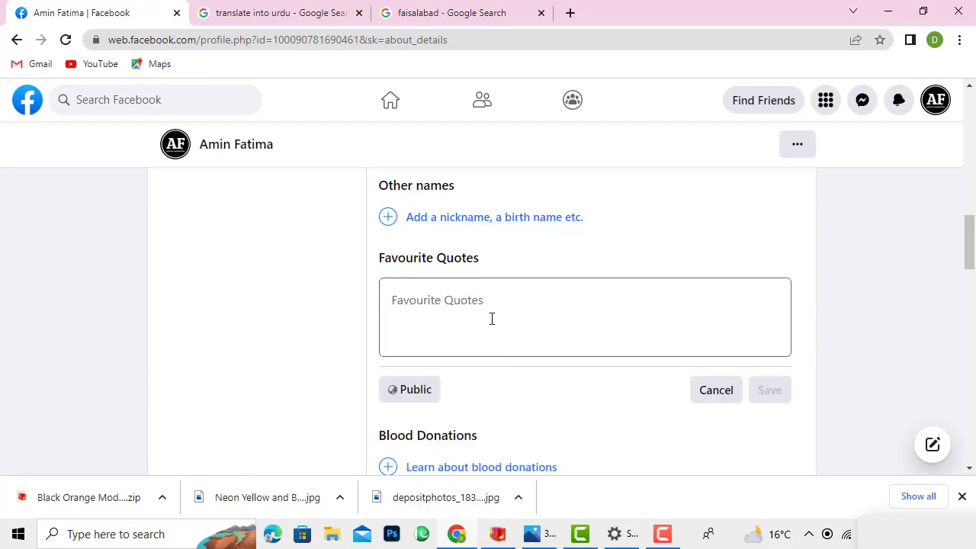
pyautogui.click(520, 313)
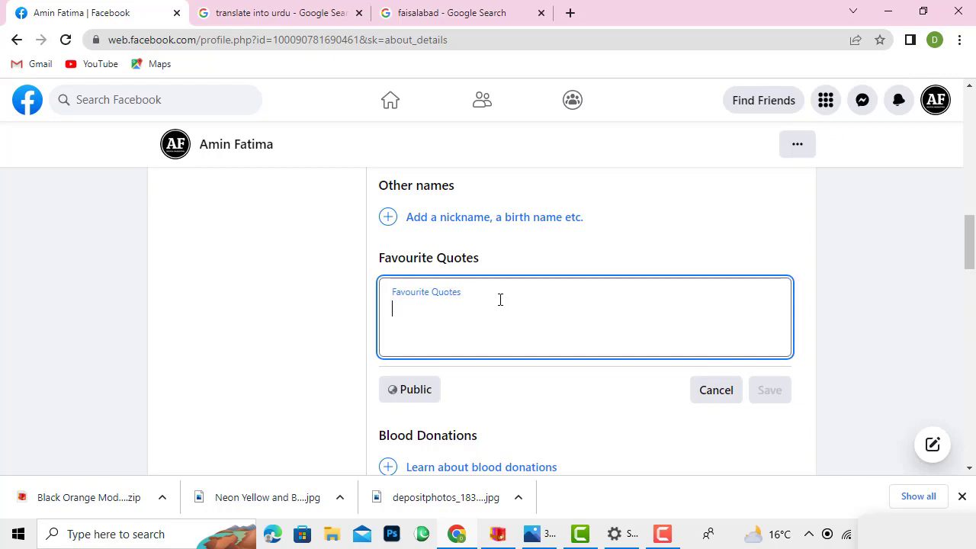
pyautogui.scroll(-2, 392, 266)
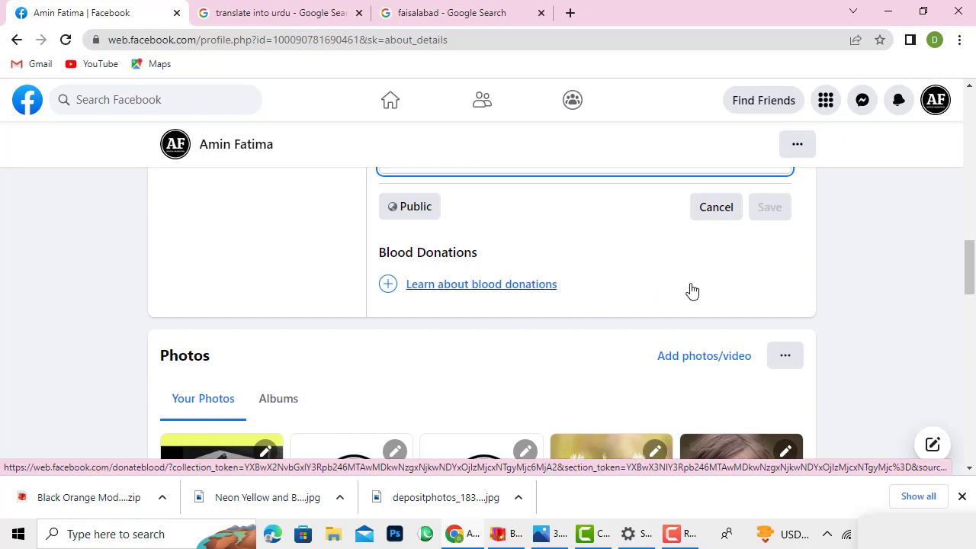
# Step: Open the life events section and examine the categories offered for adding a life event
pyautogui.scroll(10, 680, 296)
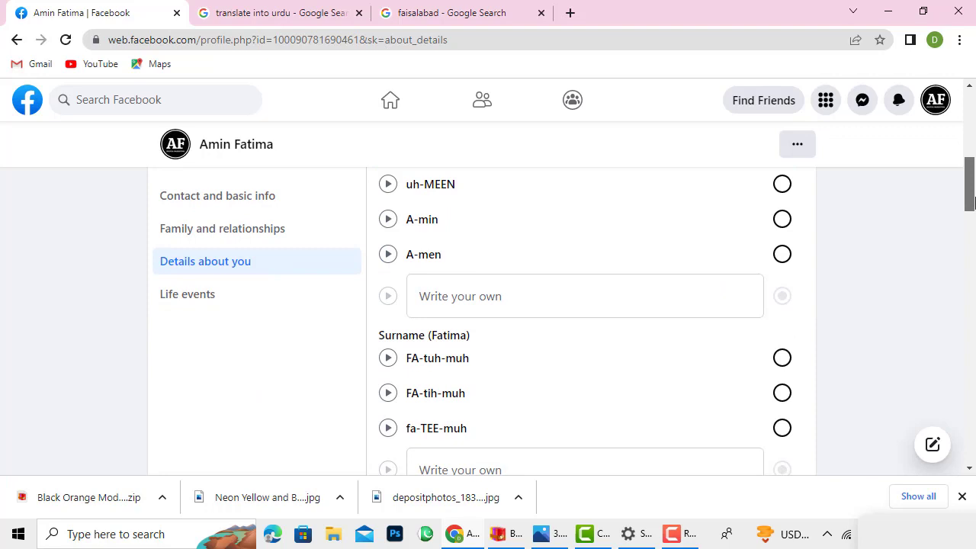
pyautogui.click(240, 304)
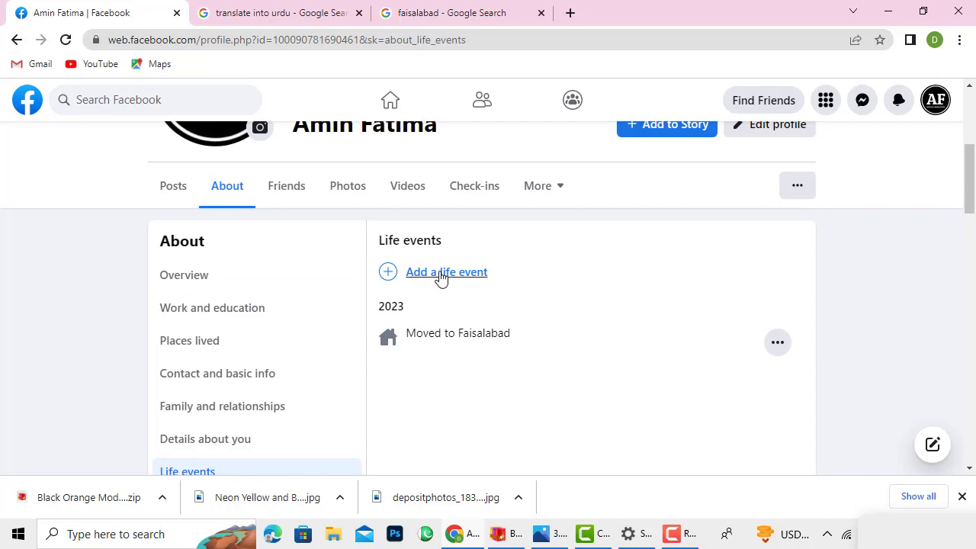
pyautogui.click(440, 273)
pyautogui.scroll(-3, 539, 335)
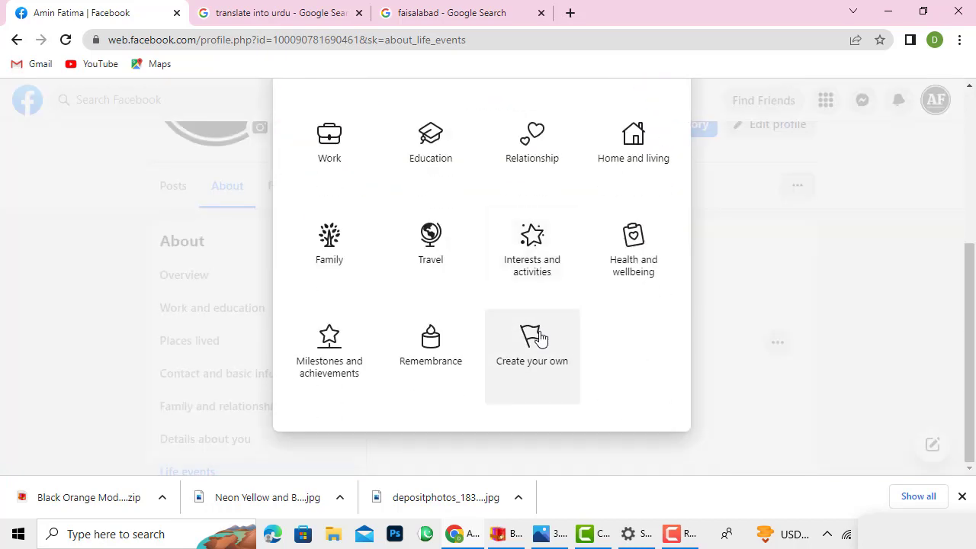
pyautogui.scroll(3, 546, 322)
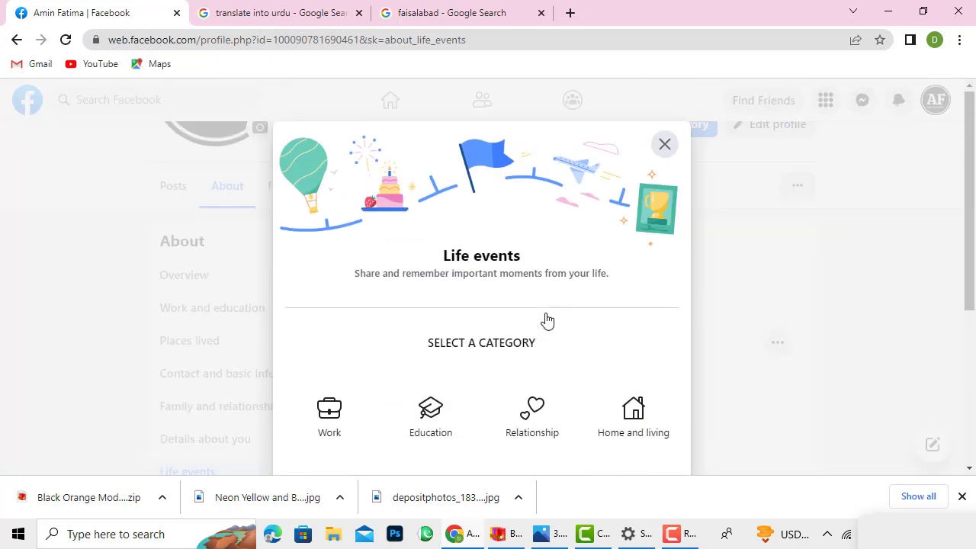
pyautogui.scroll(-2, 544, 322)
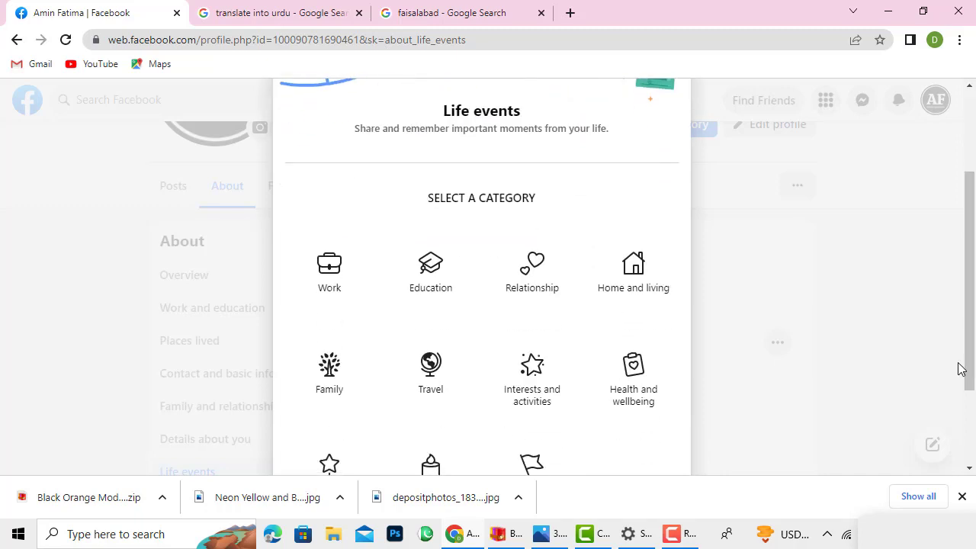
# Step: View the Work life event types without selecting one, and close the life event form
pyautogui.click(327, 262)
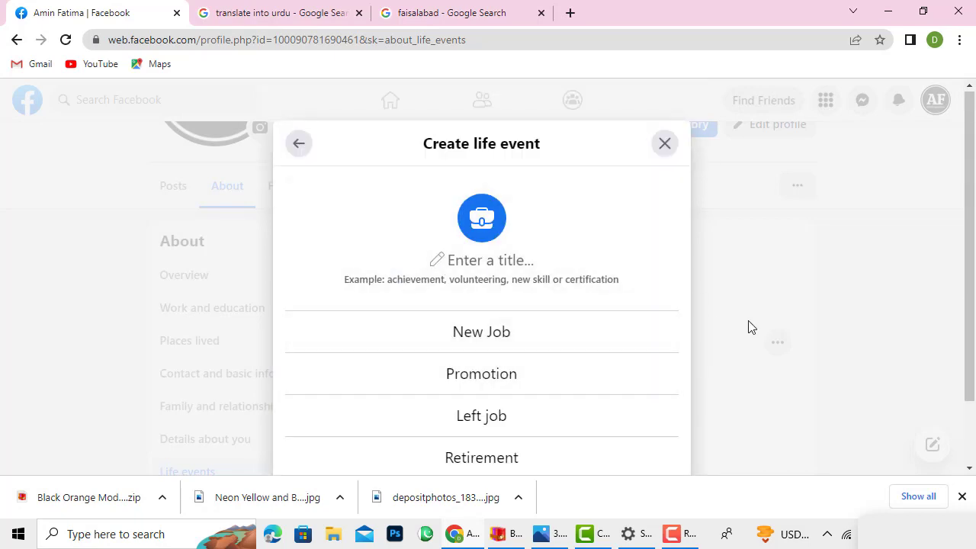
pyautogui.moveTo(964, 276); pyautogui.dragTo(965, 343)
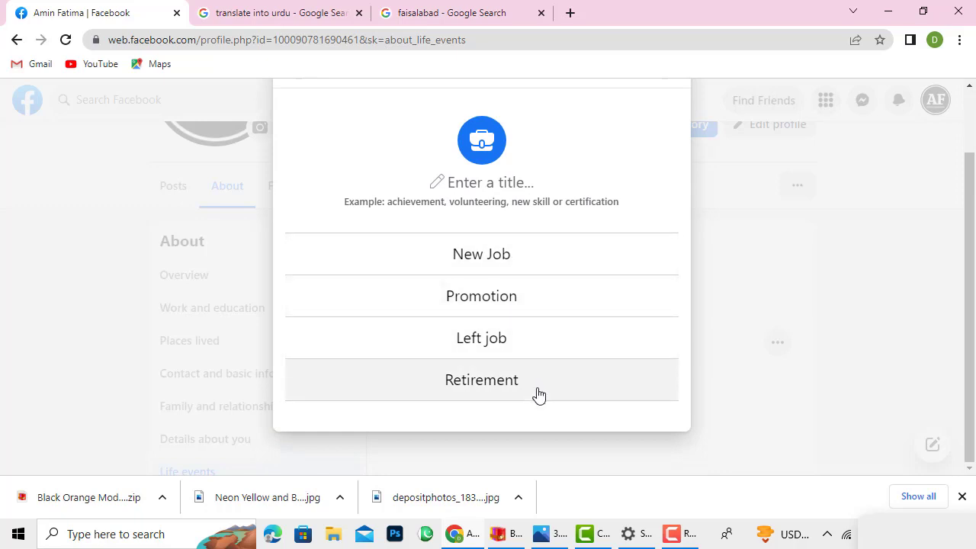
pyautogui.scroll(2, 554, 307)
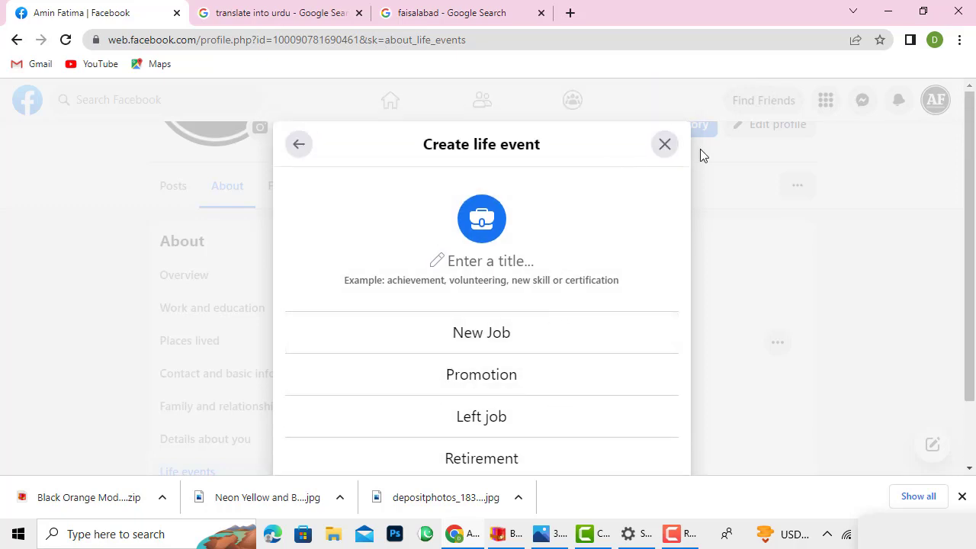
pyautogui.click(664, 145)
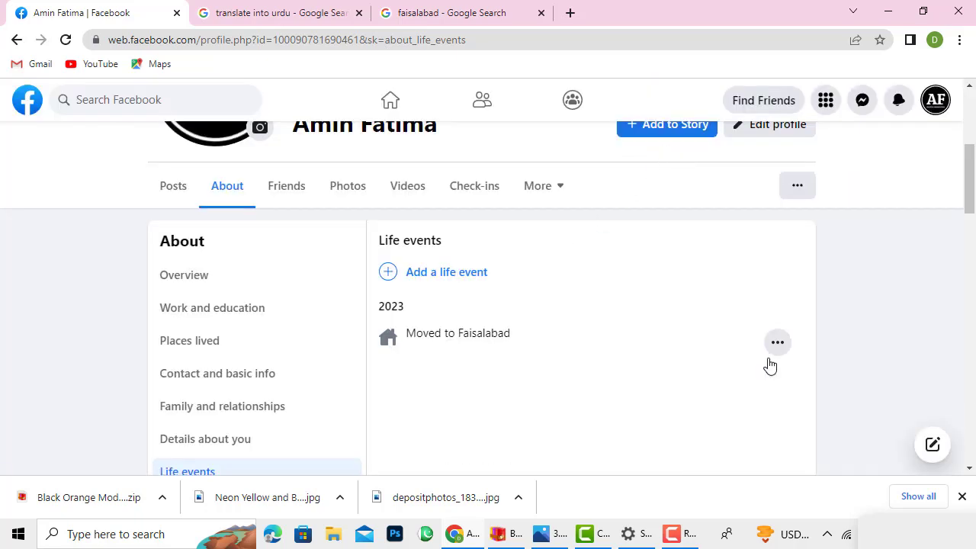
pyautogui.moveTo(971, 172); pyautogui.dragTo(972, 339)
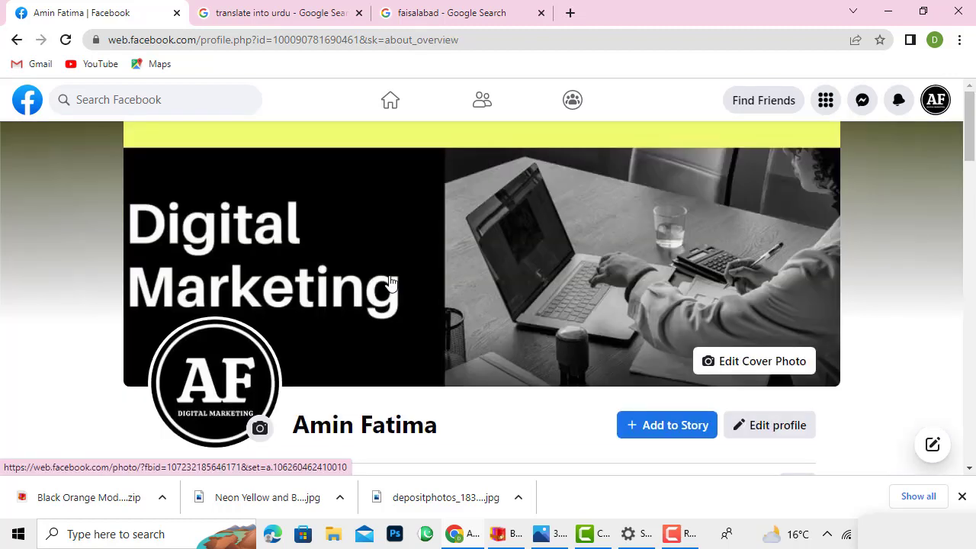